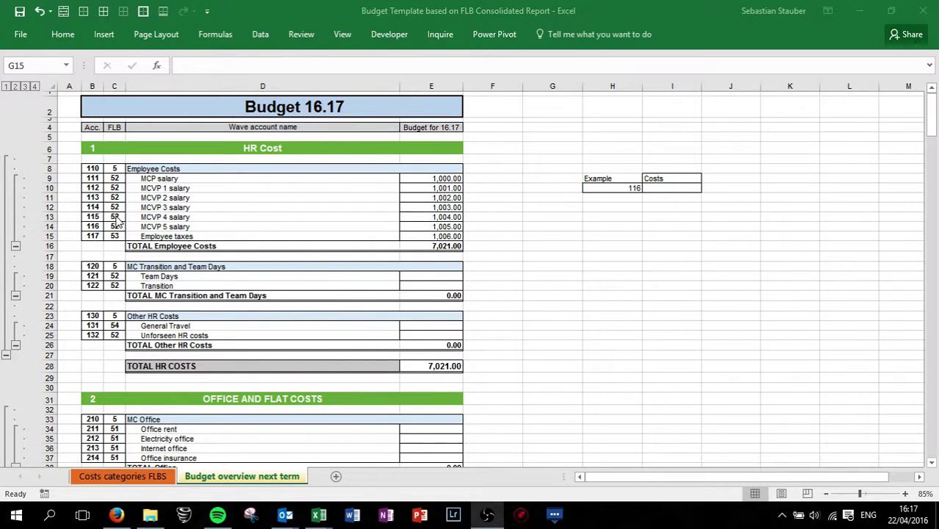
Step: Compare the MCP and MCVP salary lines and employee-tax FLB code 53 with the Costs categories FLBS codes
left_click(156, 476)
left_click(261, 314)
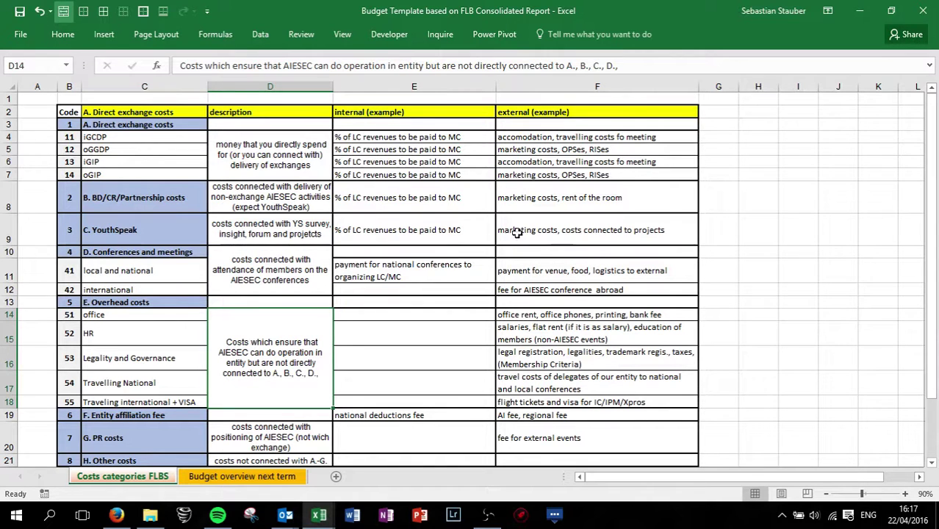
left_click(222, 478)
left_click(236, 226)
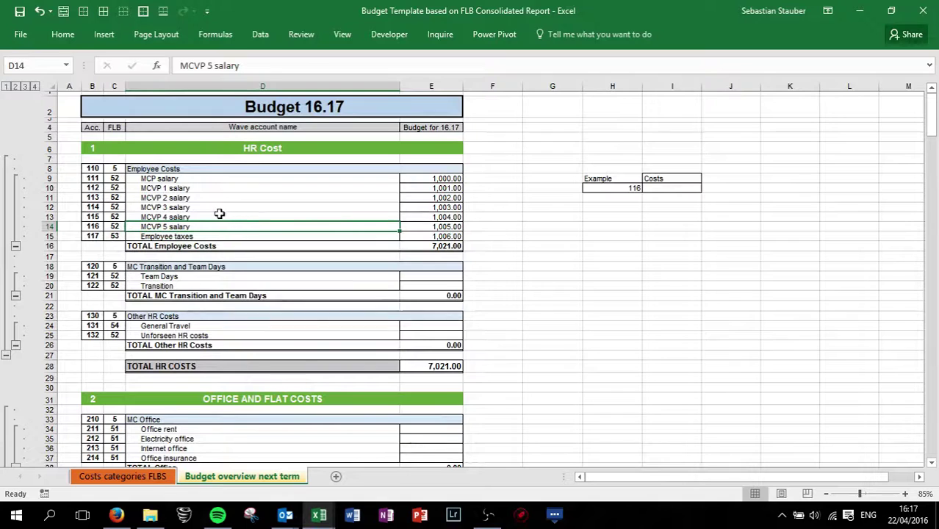
left_click(311, 182)
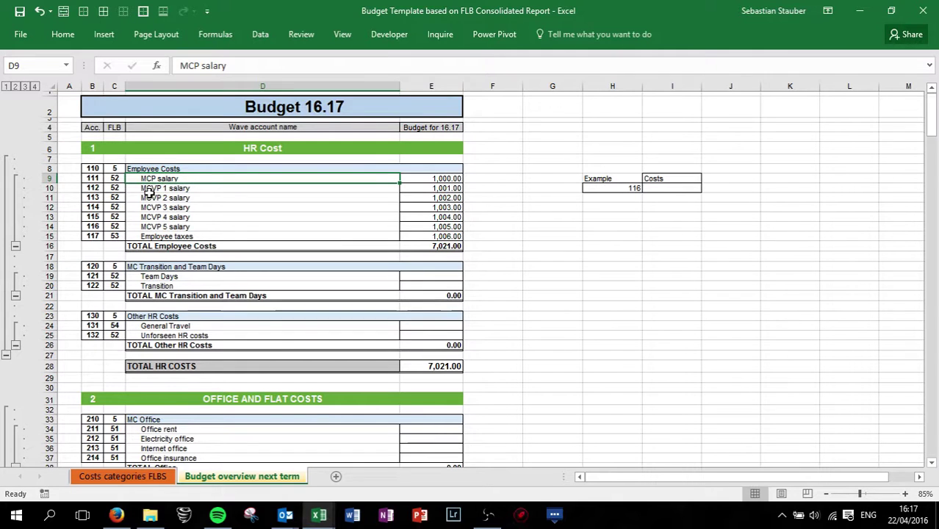
left_click(166, 218)
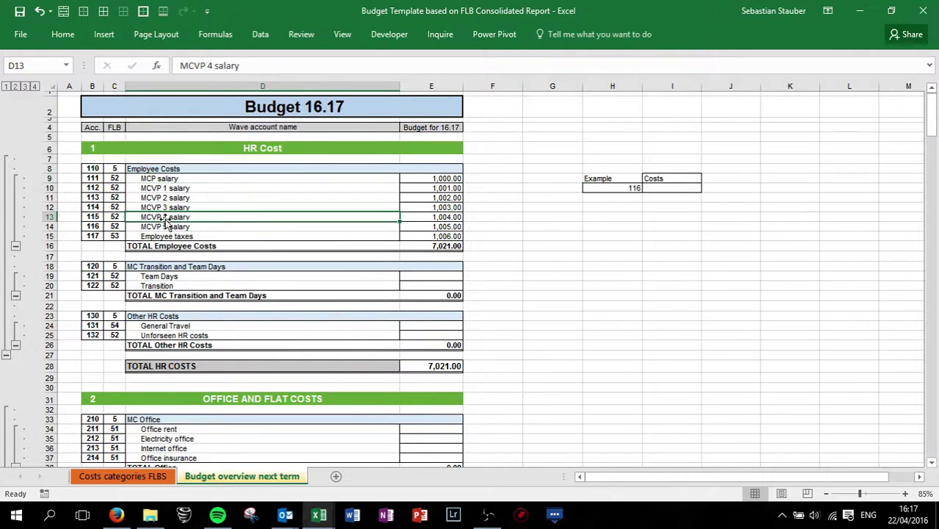
left_click(117, 236)
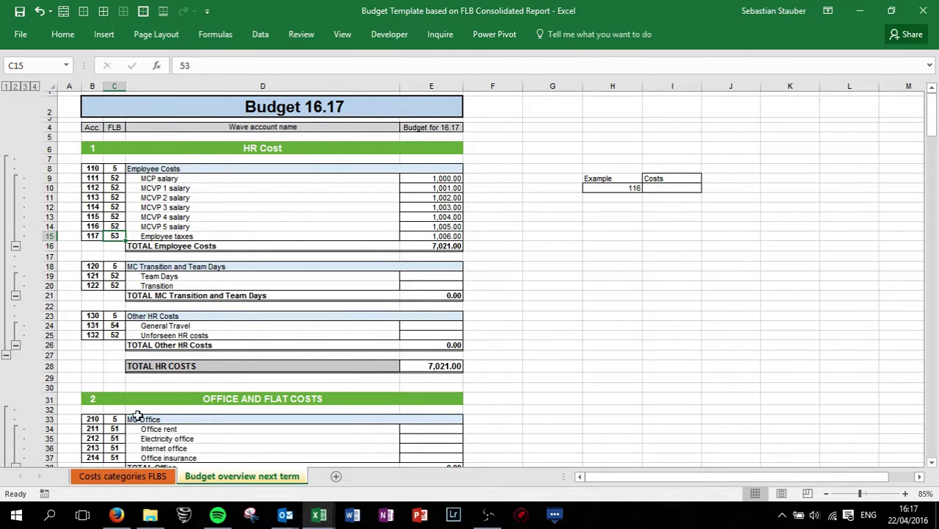
left_click(122, 476)
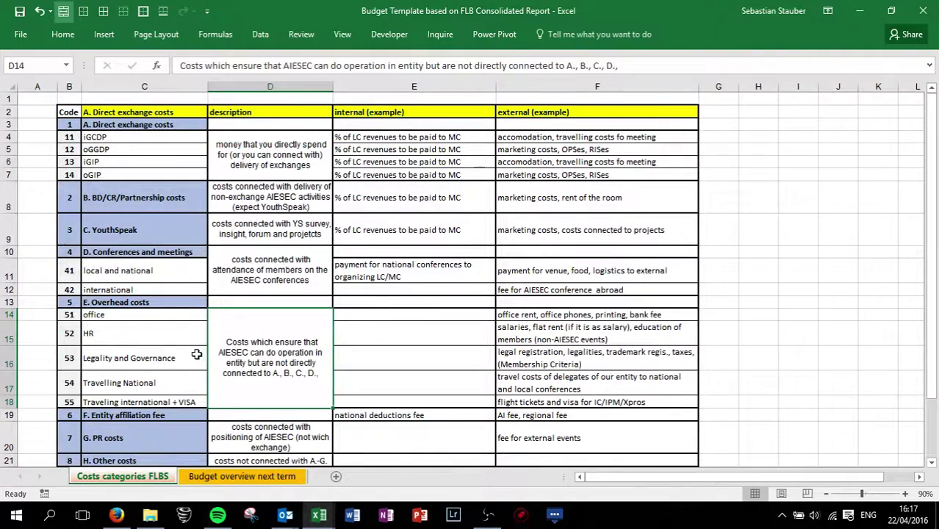
left_click(207, 476)
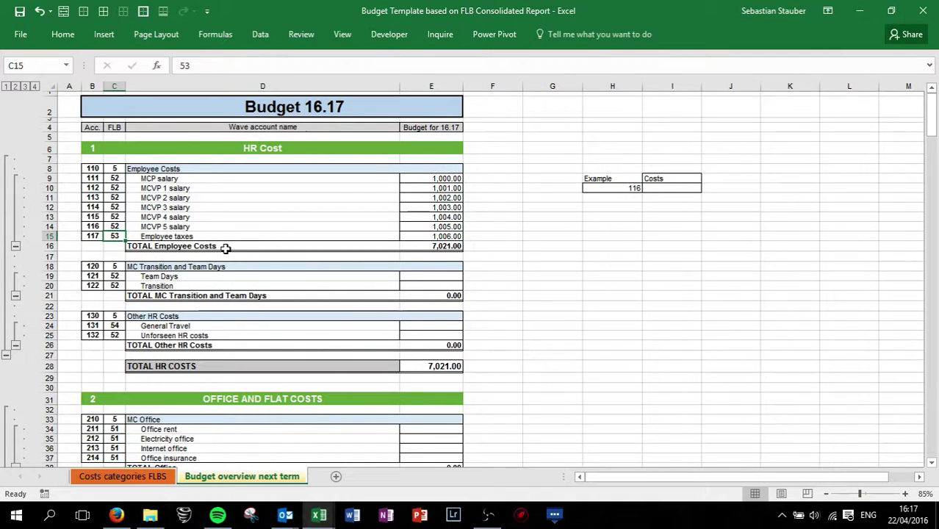
Step: Check the Team Days, General Travel, Office insurance and Internet MC flat lines against the FLBS codes
left_click(225, 276)
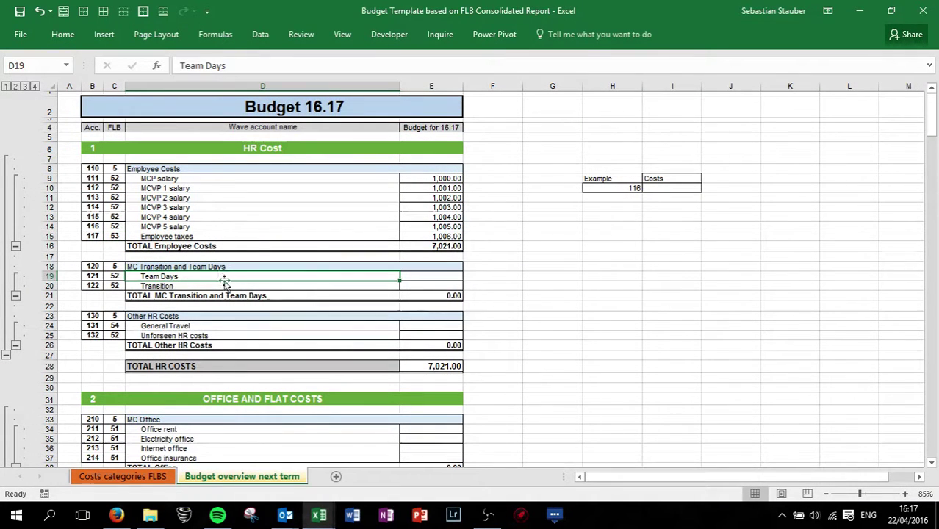
left_click(211, 325)
scroll(212, 326, "down", 1)
scroll(212, 325, "down", 6)
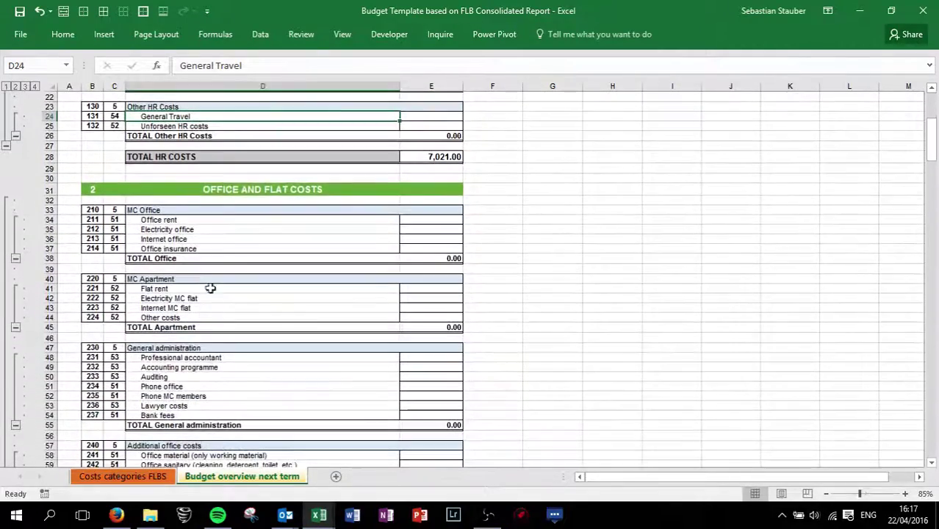
left_click(221, 250)
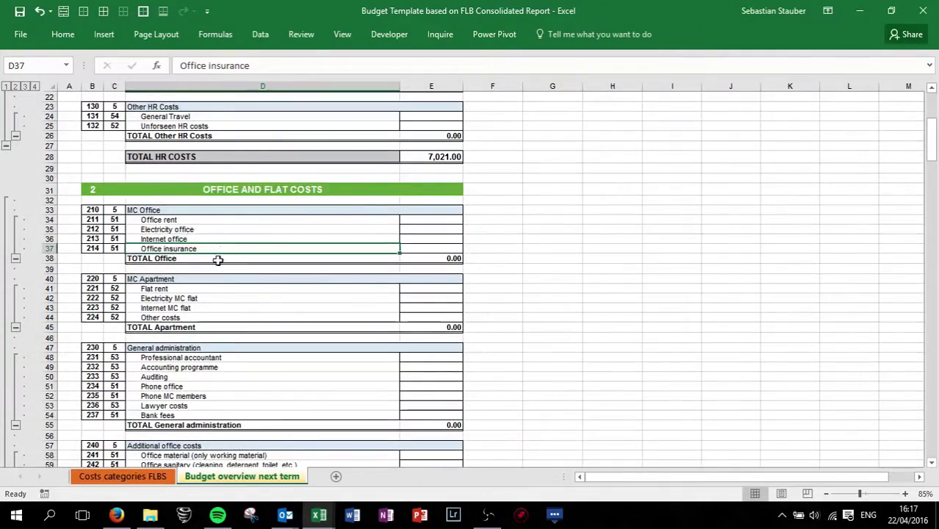
scroll(217, 260, "down", 2)
left_click(231, 247)
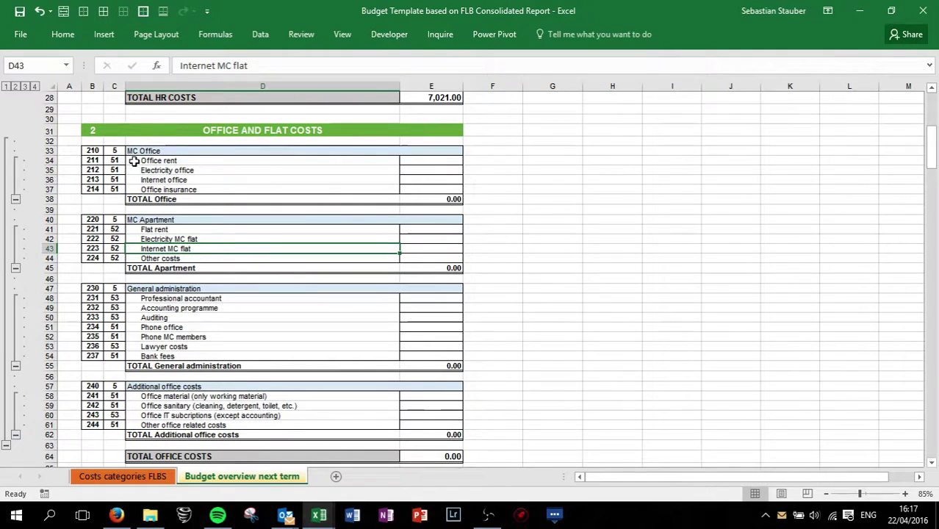
left_click(125, 476)
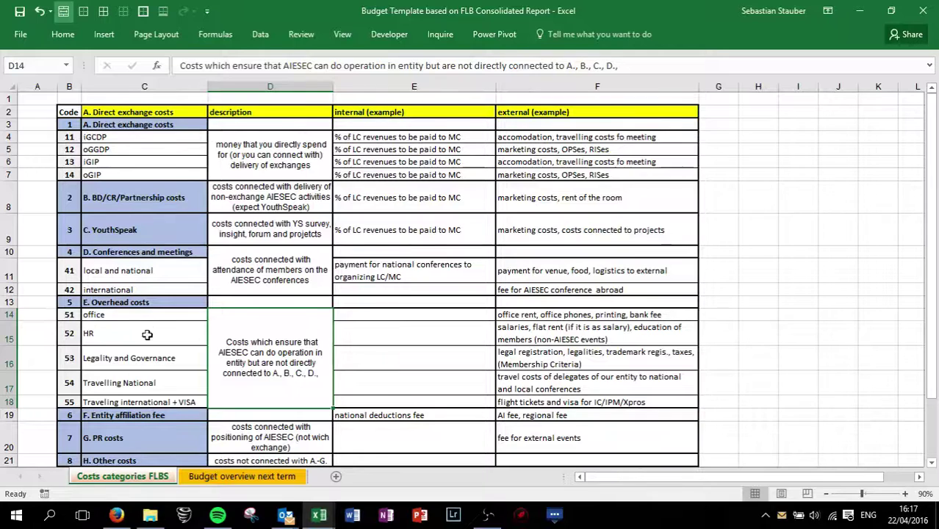
left_click(242, 476)
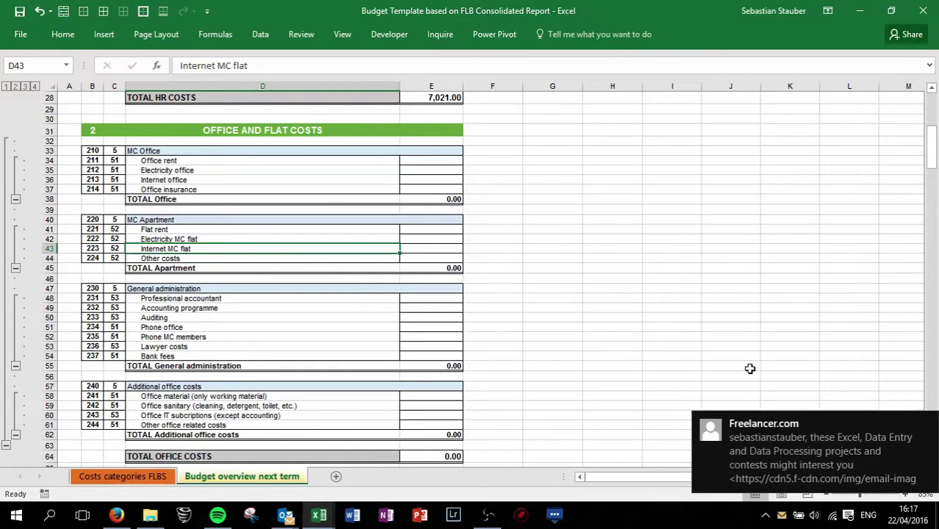
Step: Dismiss the pop-up, then check Flat rent, Accounting programme, Phone MC members and Lawyer costs codes
left_click(925, 424)
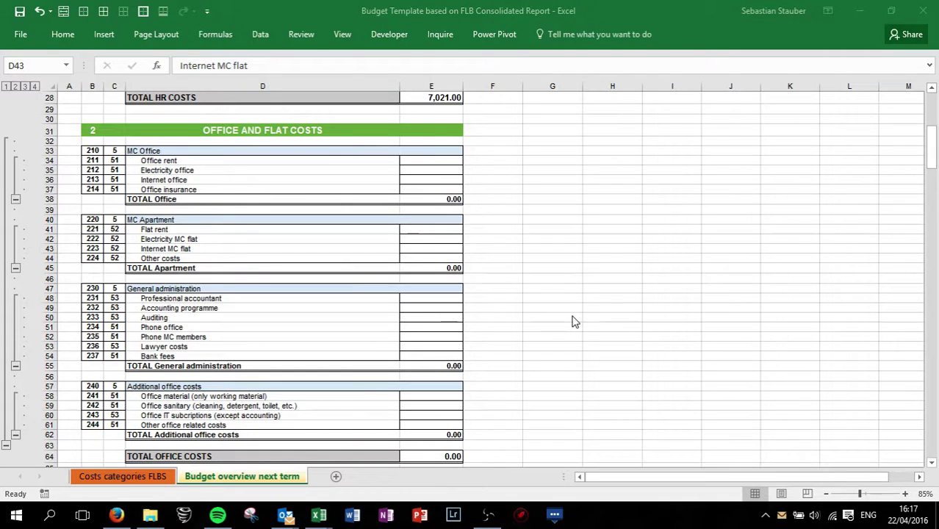
left_click(272, 229)
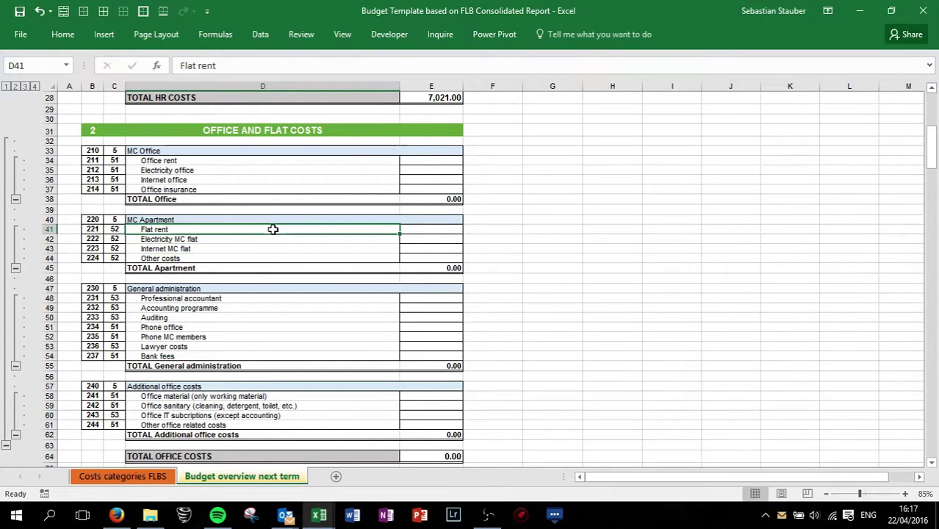
left_click(259, 306)
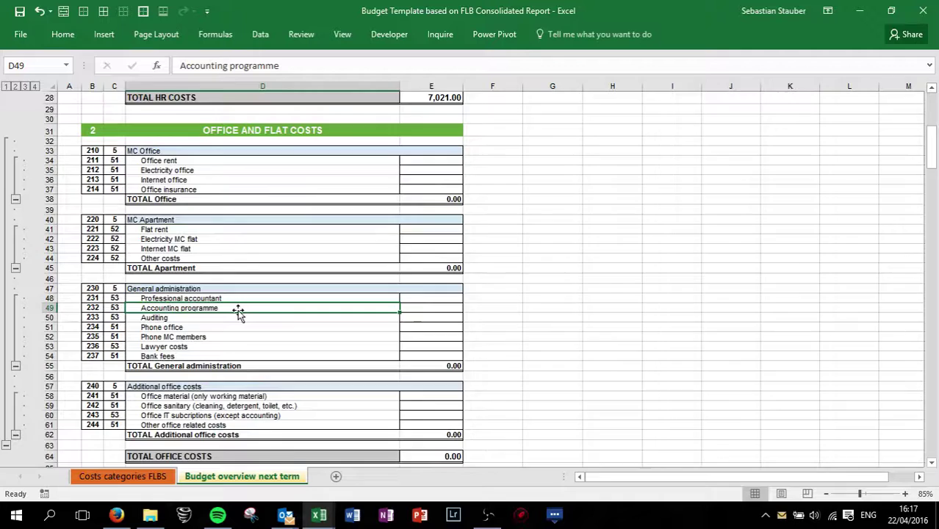
scroll(239, 312, "down", 1)
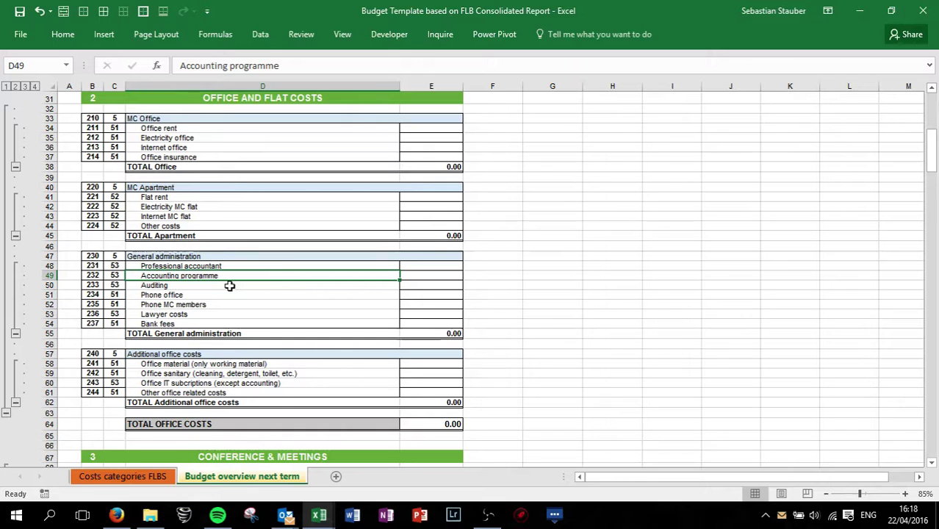
left_click(213, 305)
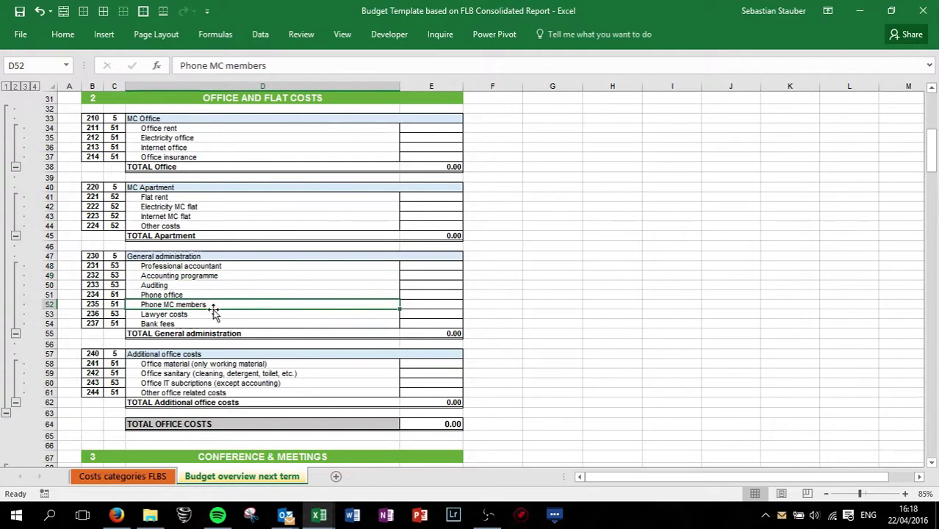
left_click(208, 316)
scroll(208, 321, "down", 1)
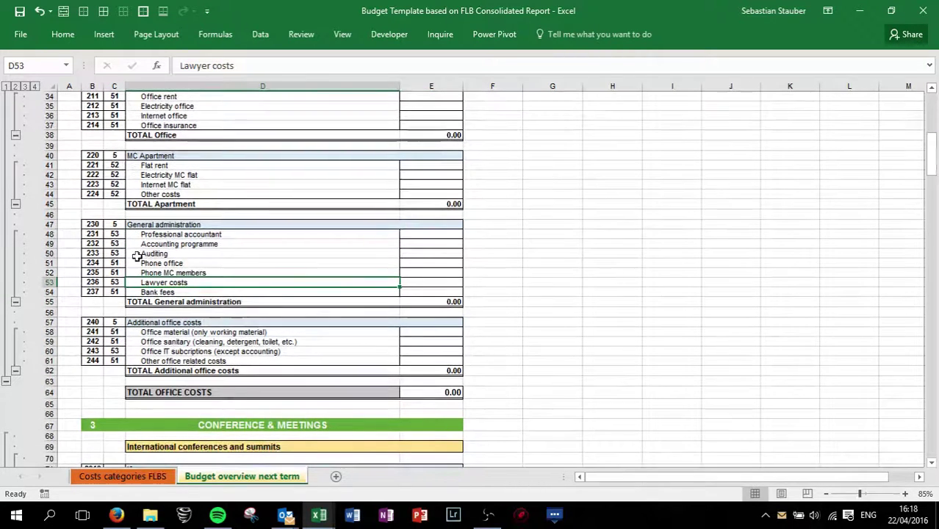
left_click(123, 477)
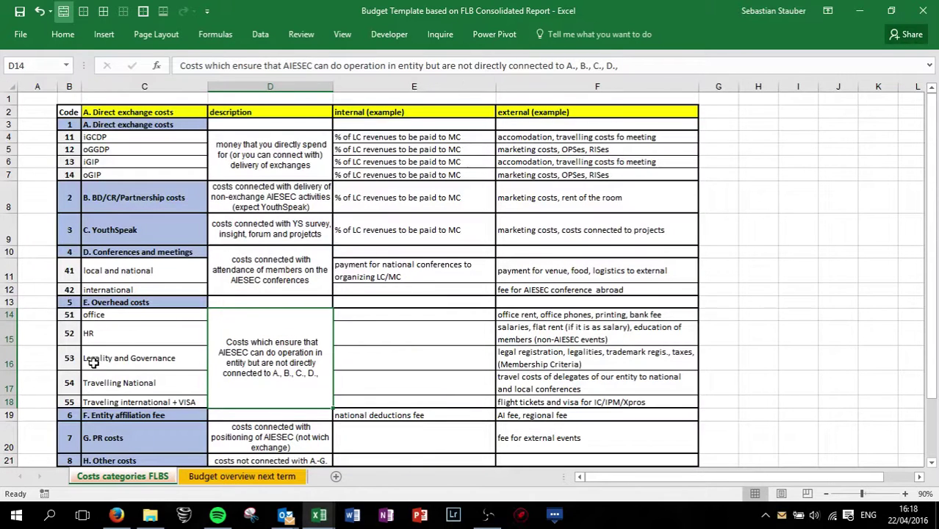
left_click(244, 476)
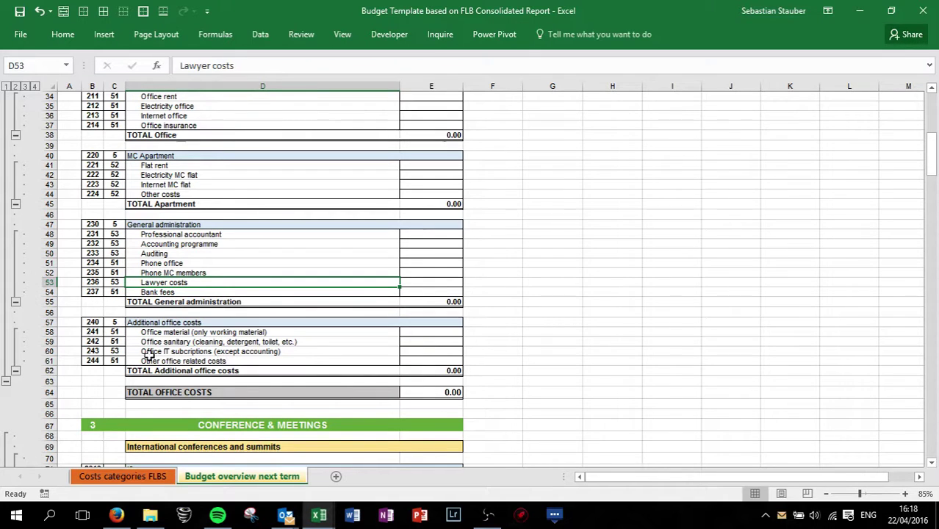
Step: Scroll to the International Conferences and Summits lines, cross-checking codes on Costs categories FLBS
scroll(147, 351, "down", 7)
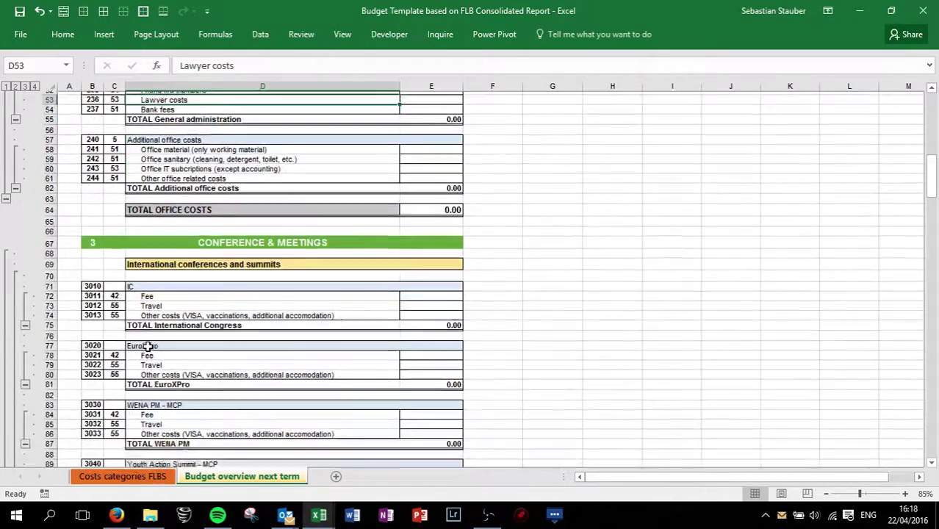
scroll(176, 290, "down", 2)
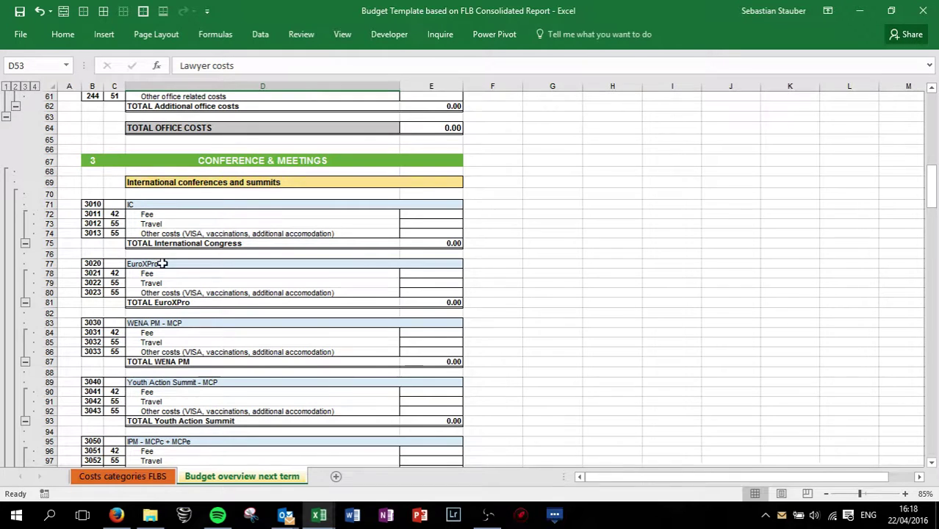
scroll(162, 264, "down", 1)
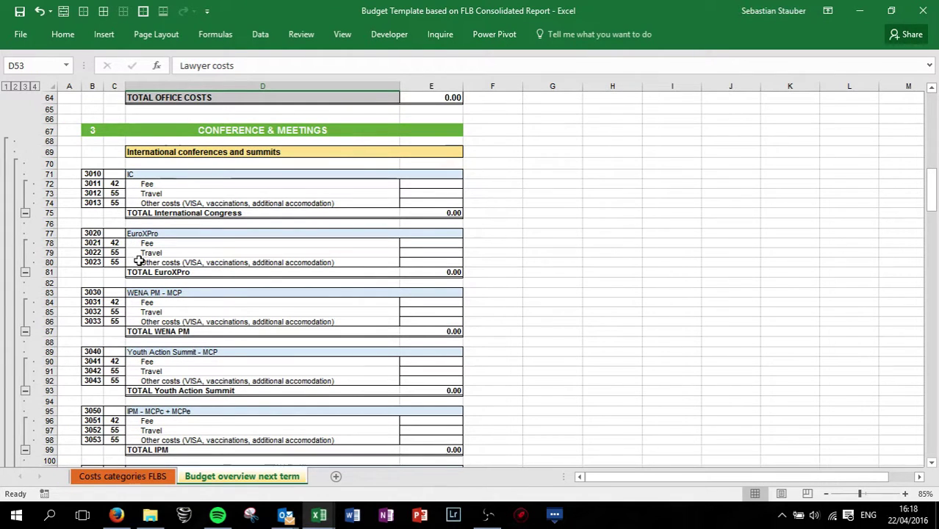
left_click(124, 475)
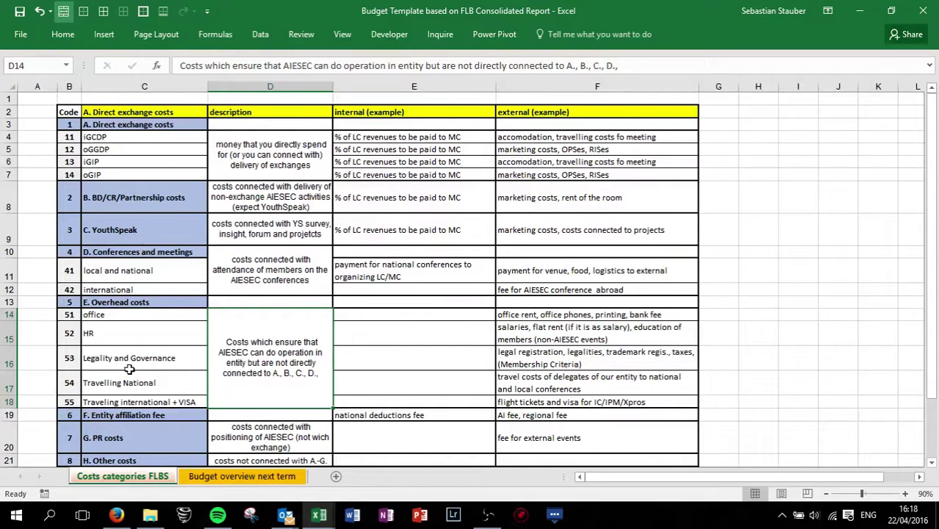
left_click(210, 478)
scroll(248, 386, "down", 5)
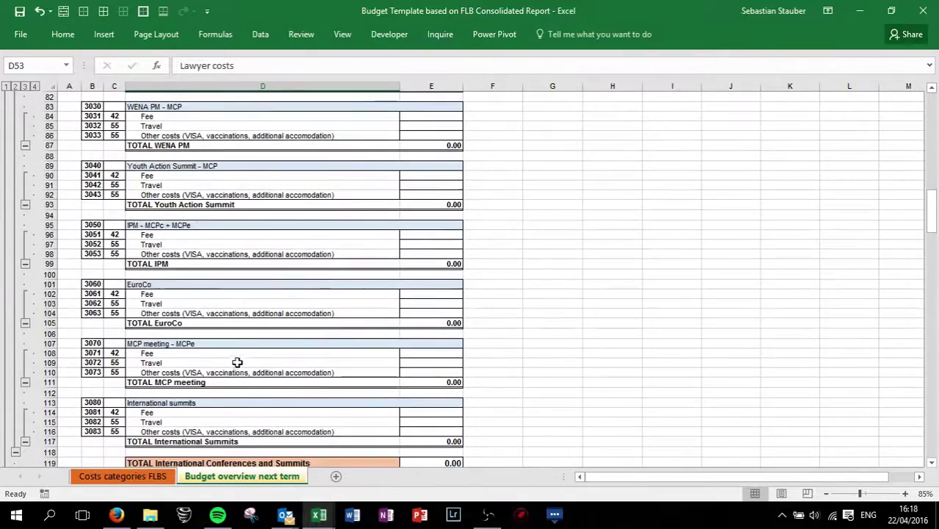
scroll(236, 353, "down", 3)
scroll(204, 202, "down", 1)
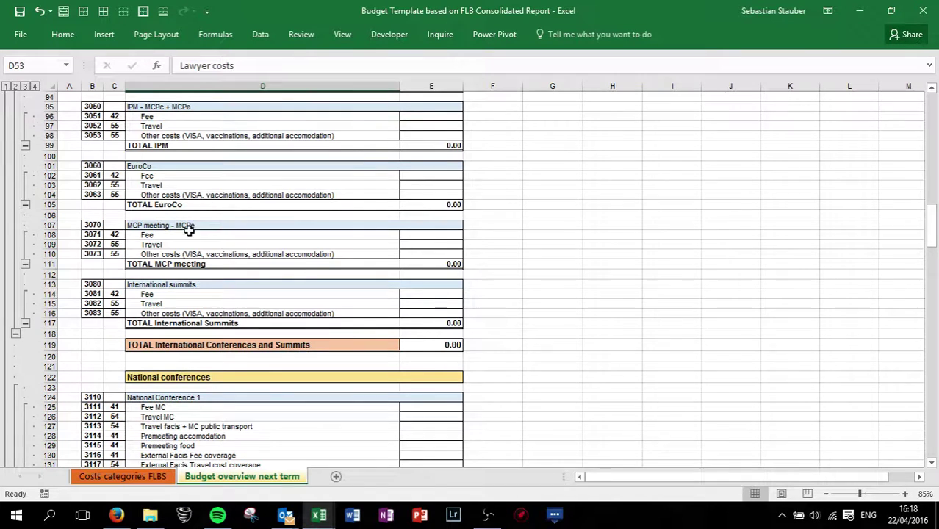
scroll(190, 230, "down", 4)
scroll(214, 232, "down", 4)
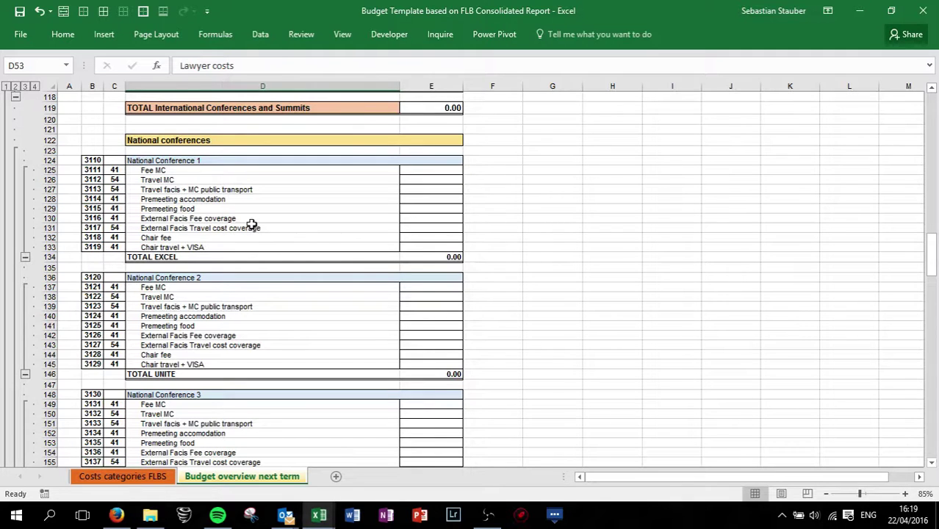
scroll(225, 239, "down", 3)
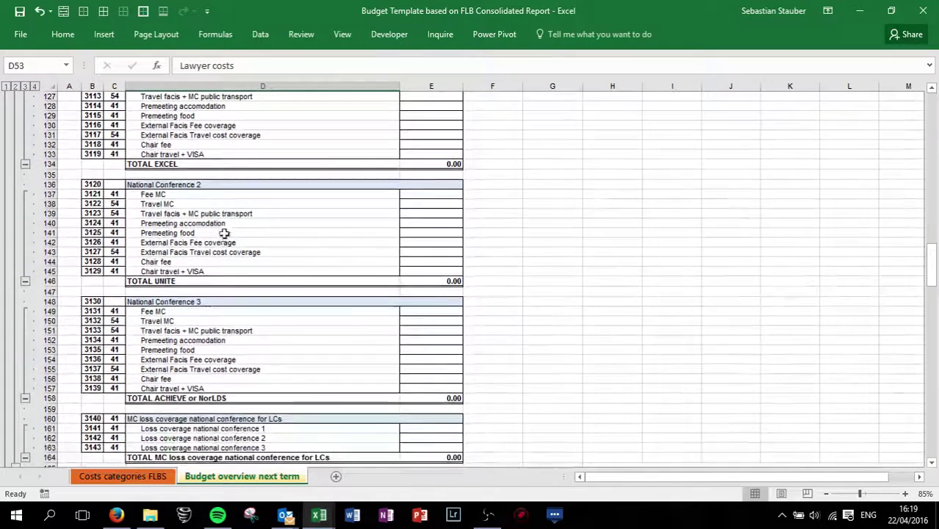
scroll(224, 233, "down", 3)
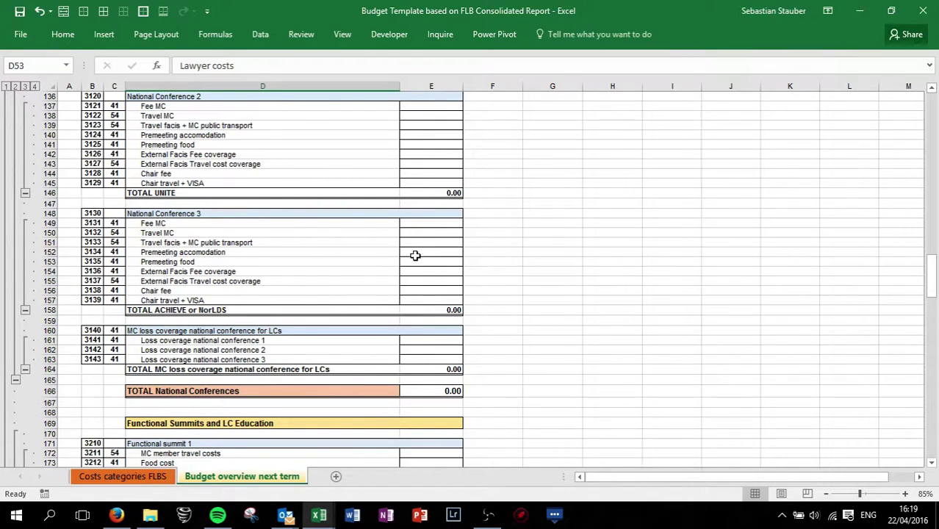
left_click(191, 340)
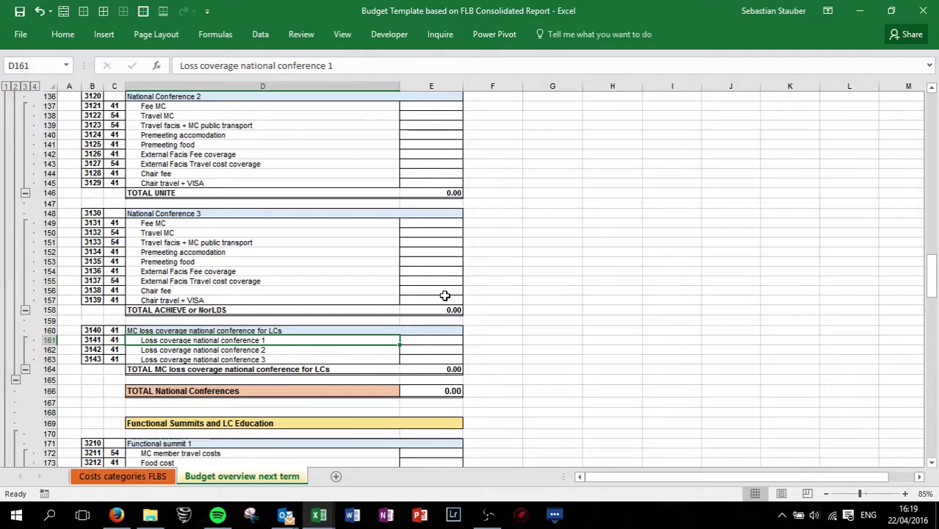
Step: Scroll past the Functional summit blocks and glance at the FLBS codes before returning to the overview
scroll(443, 286, "down", 9)
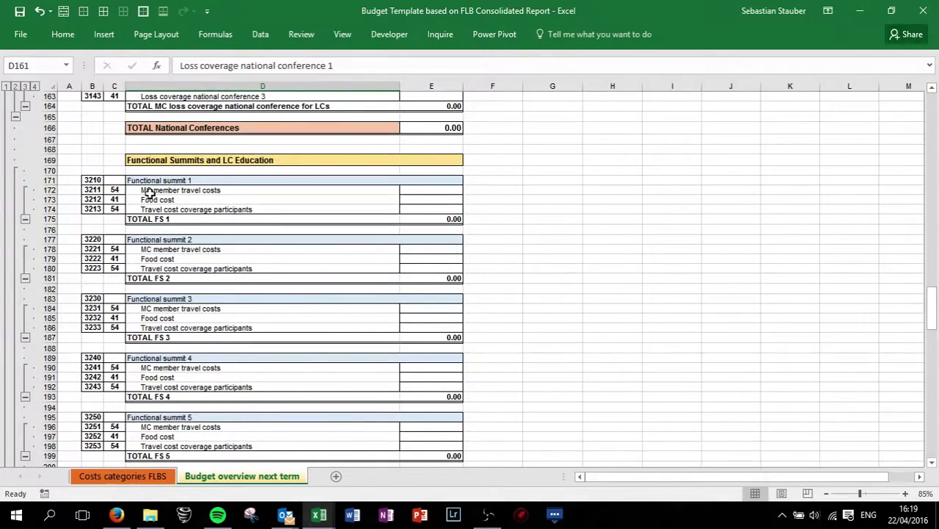
scroll(182, 187, "down", 1)
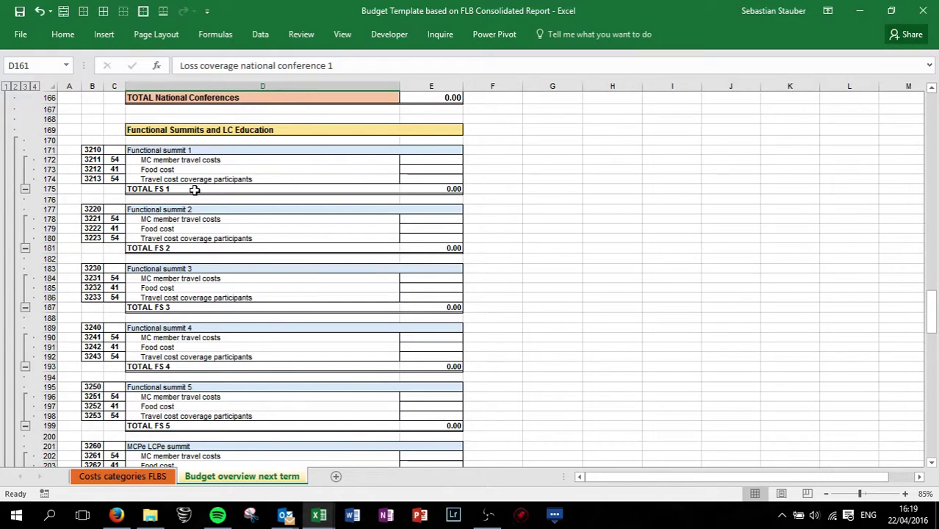
scroll(195, 190, "down", 9)
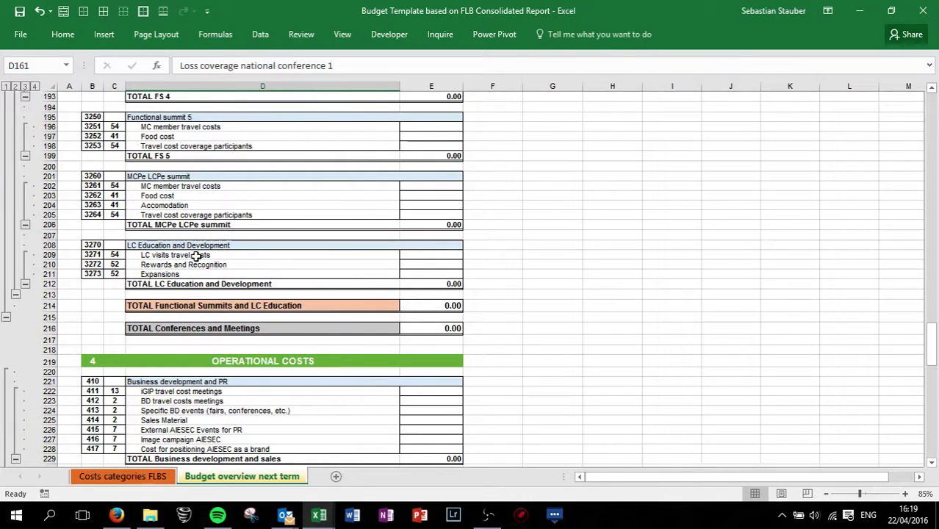
left_click(140, 478)
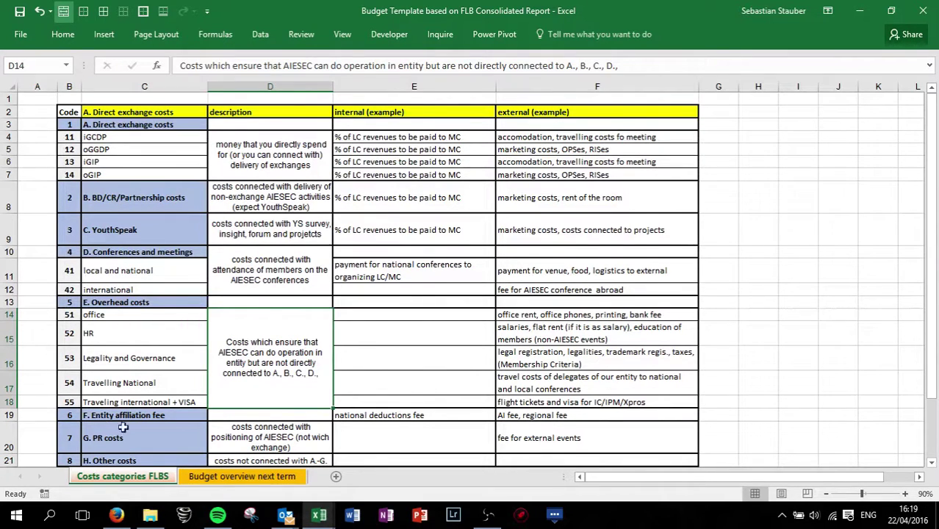
left_click(242, 476)
scroll(294, 411, "down", 3)
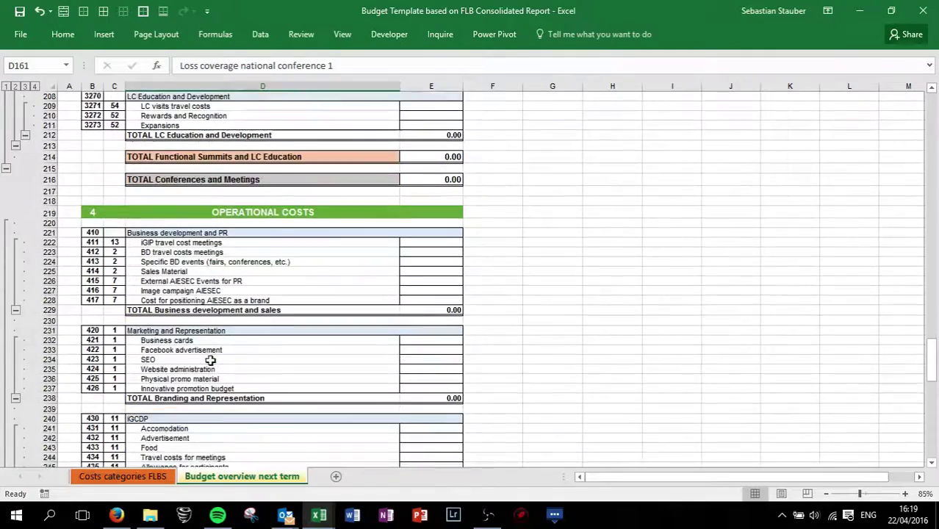
scroll(210, 360, "down", 1)
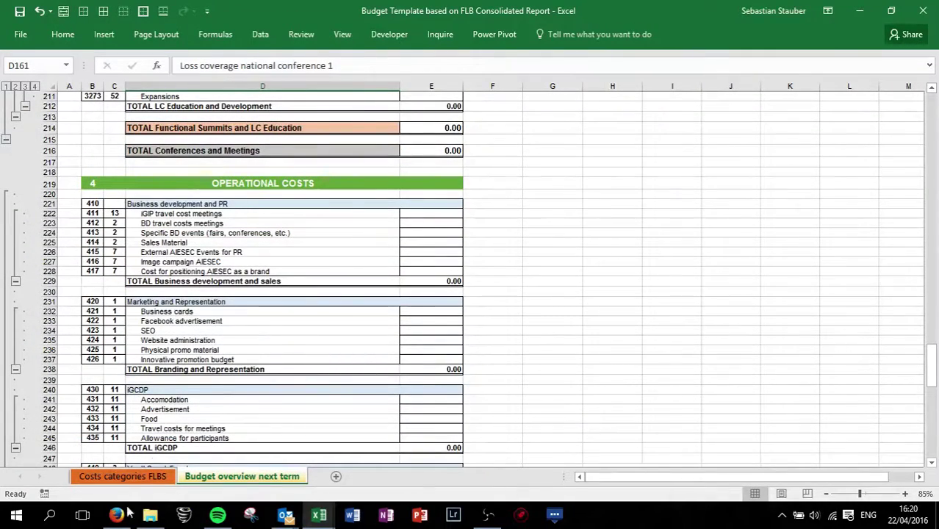
left_click(123, 477)
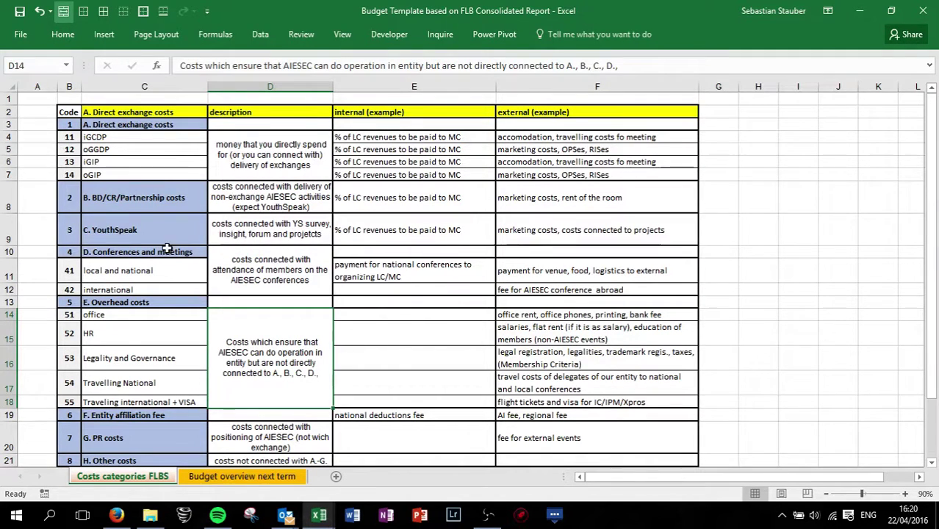
left_click(242, 477)
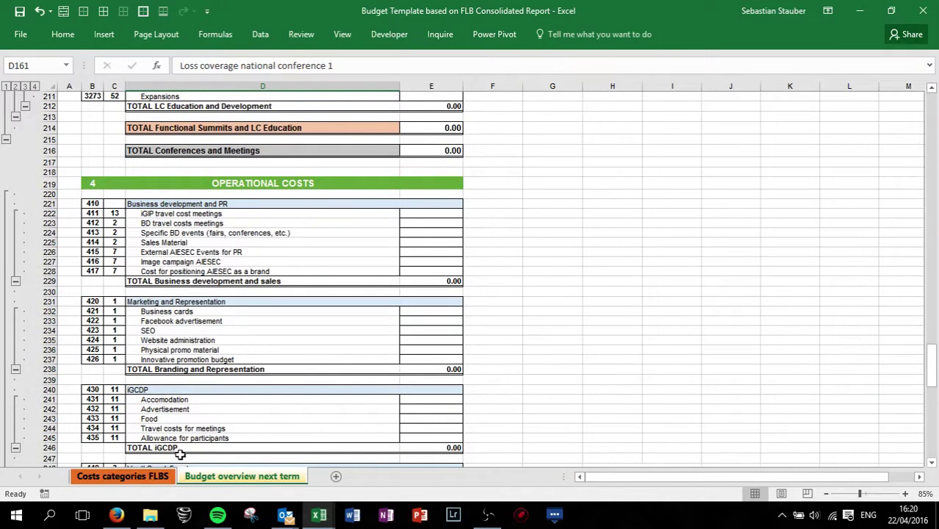
left_click(123, 476)
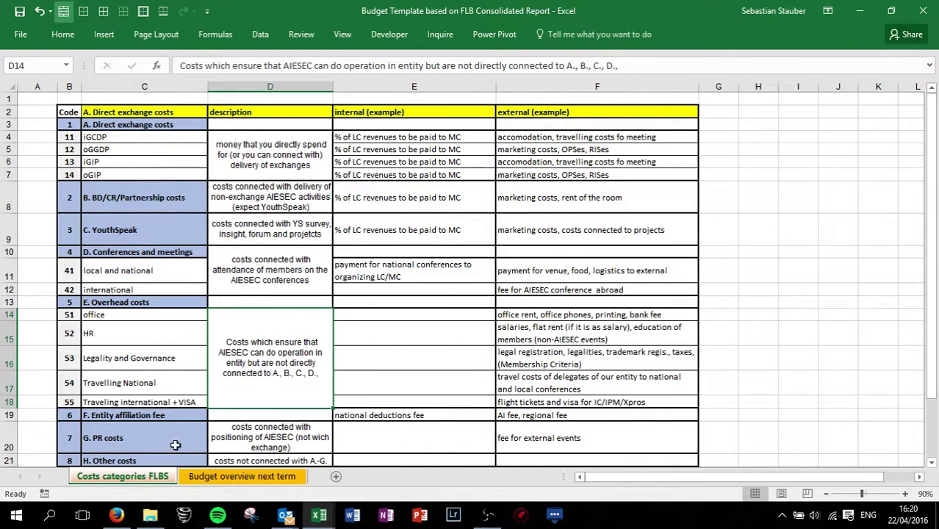
left_click(265, 461)
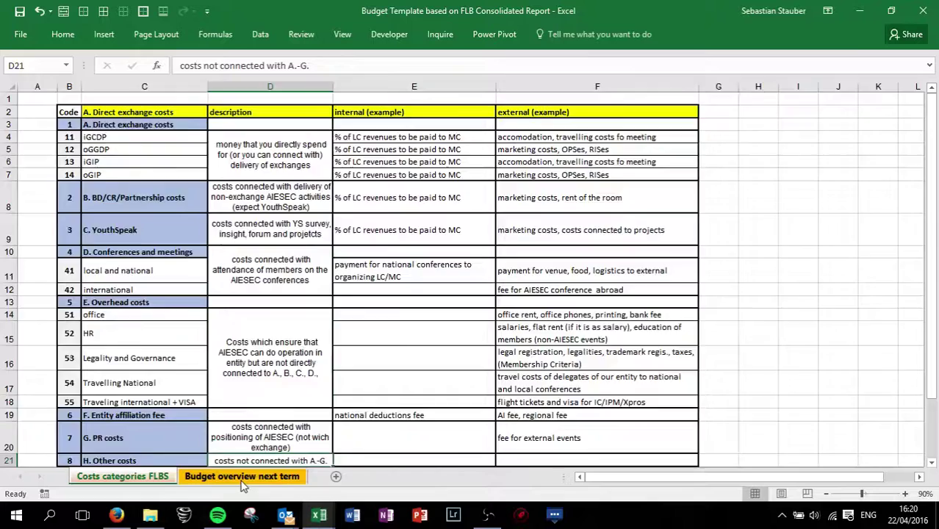
left_click(242, 476)
left_click(188, 242)
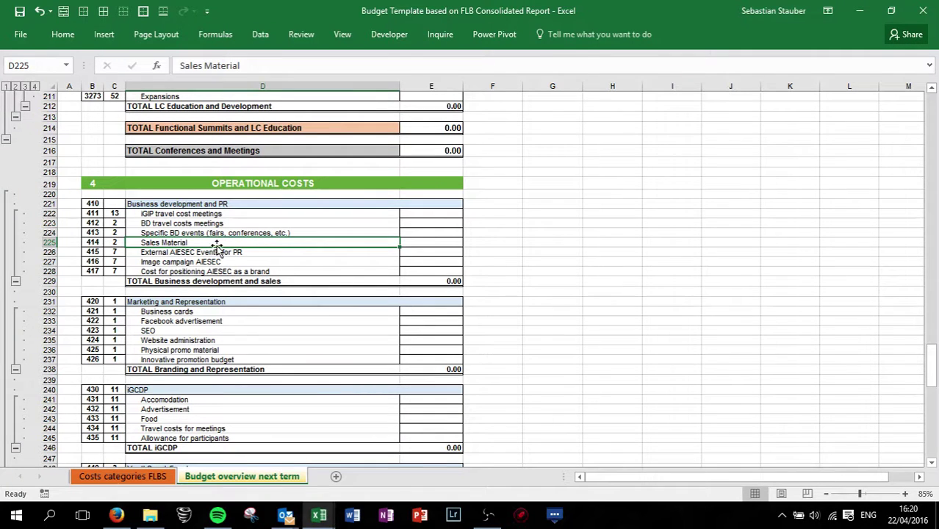
left_click(123, 476)
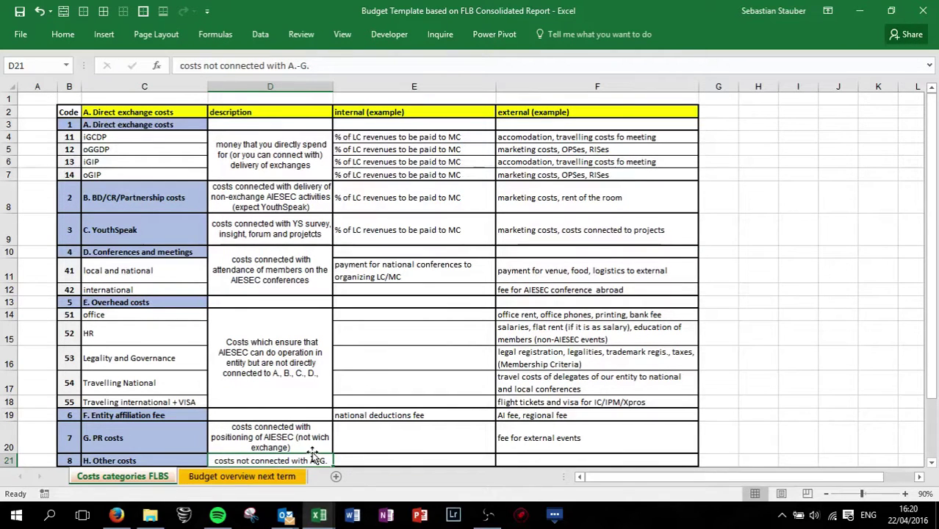
left_click(278, 479)
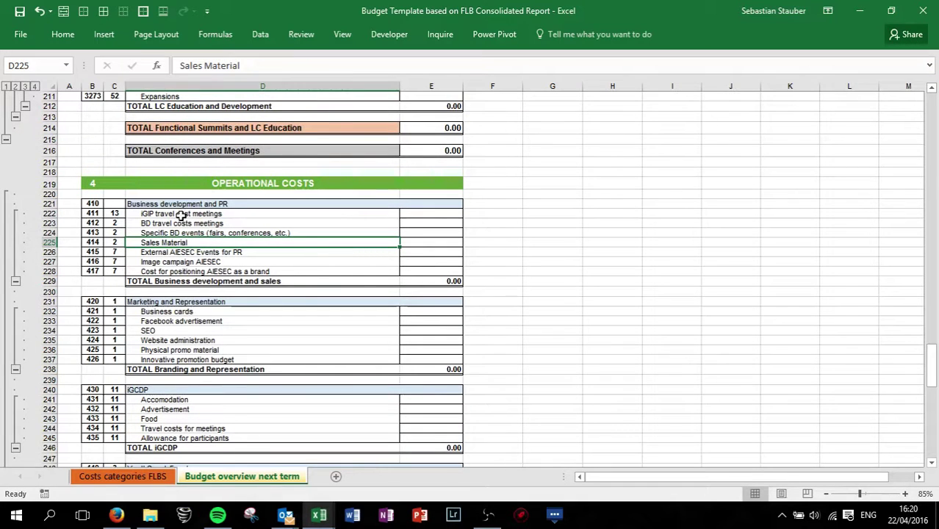
scroll(249, 293, "down", 1)
left_click(248, 301)
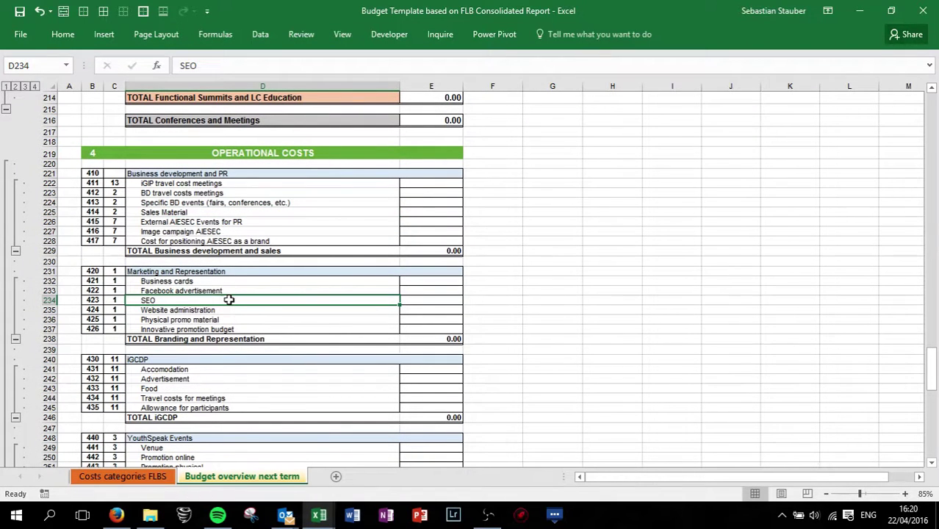
left_click(209, 311)
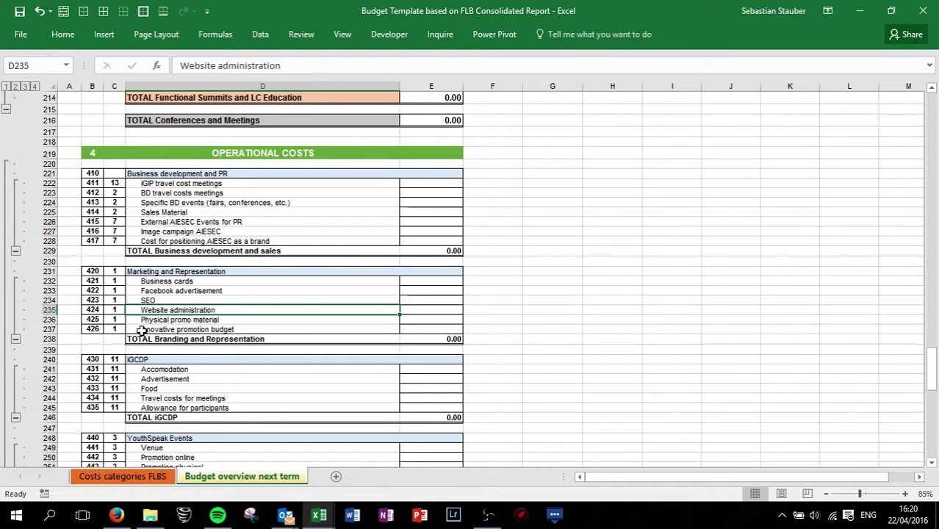
left_click(138, 478)
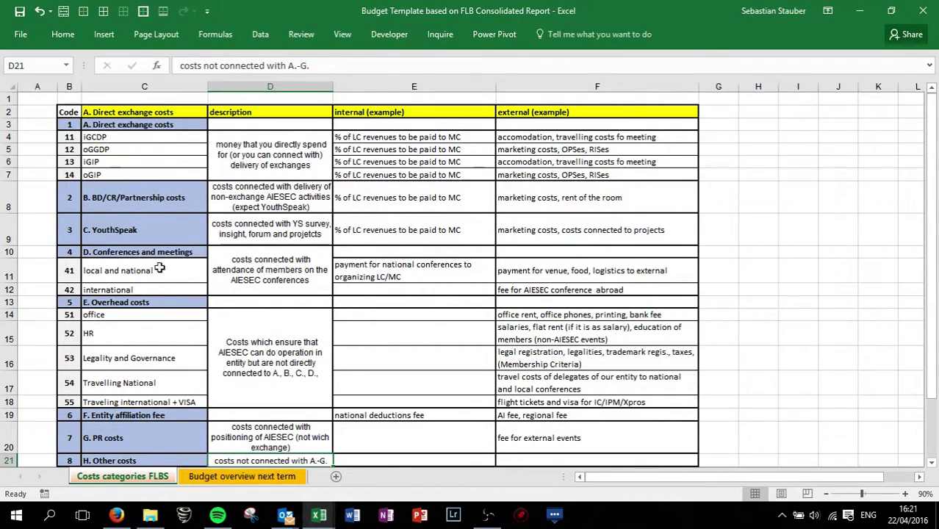
left_click(242, 476)
Step: Check the Travel costs for meetings and YouthSpeak Events Fees lines against the FLBS codes
scroll(212, 318, "down", 3)
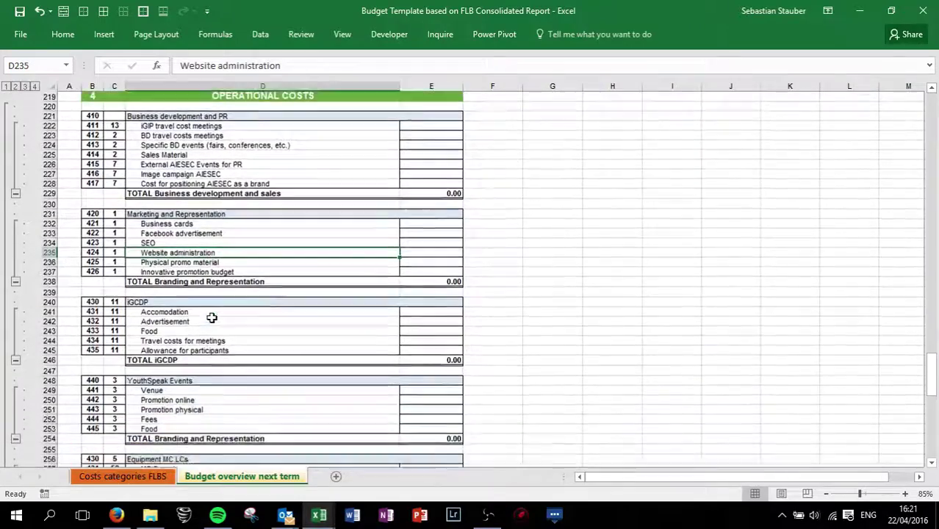
left_click(211, 301)
scroll(176, 307, "down", 2)
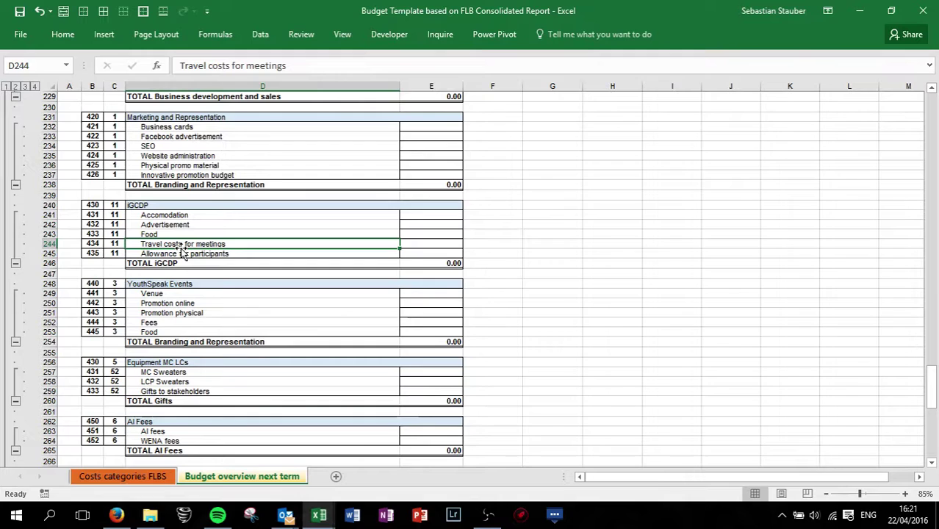
left_click(157, 476)
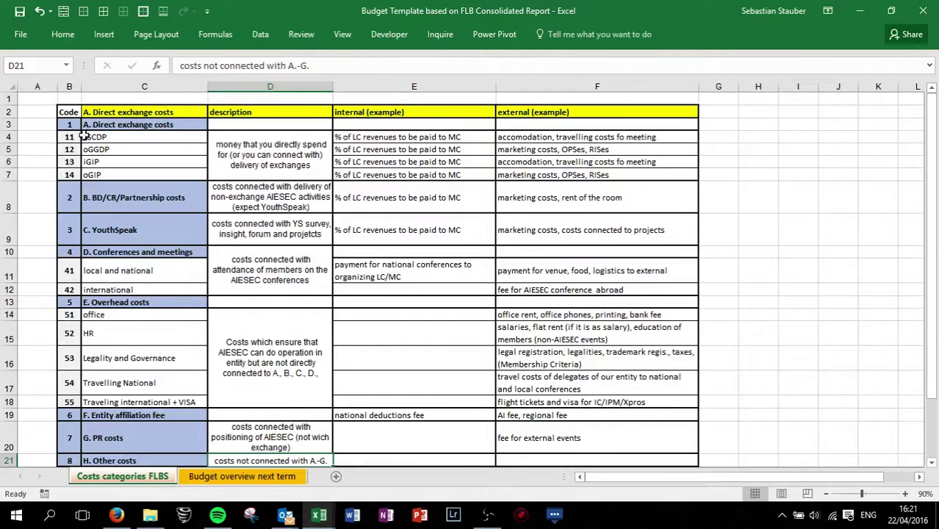
left_click(237, 477)
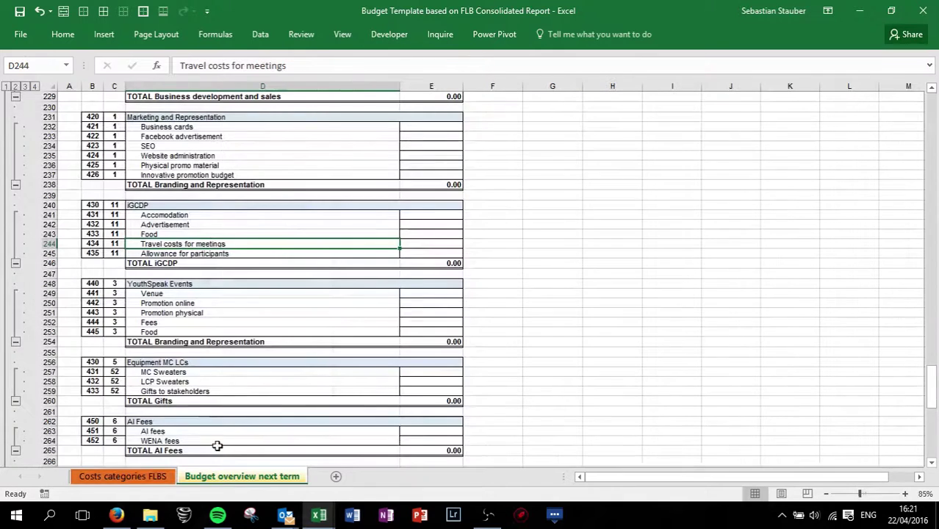
scroll(218, 446, "down", 1)
left_click(195, 291)
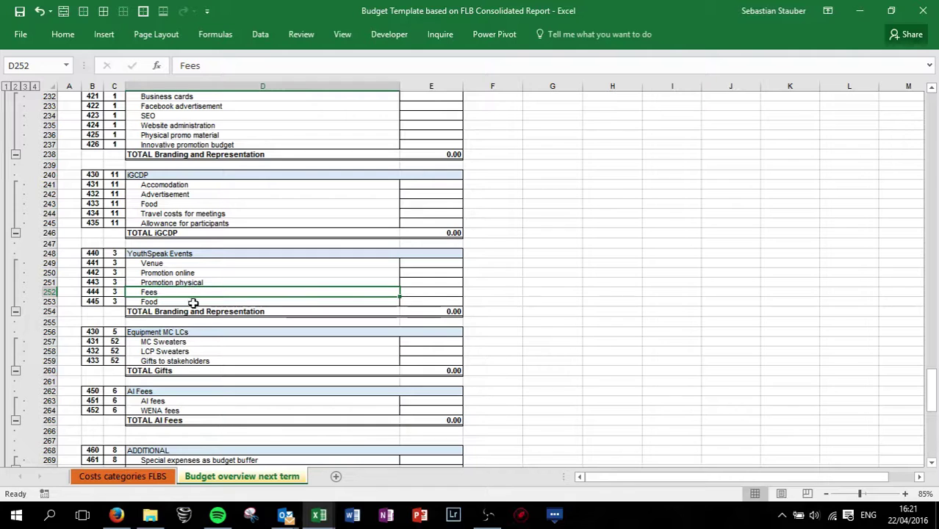
left_click(151, 476)
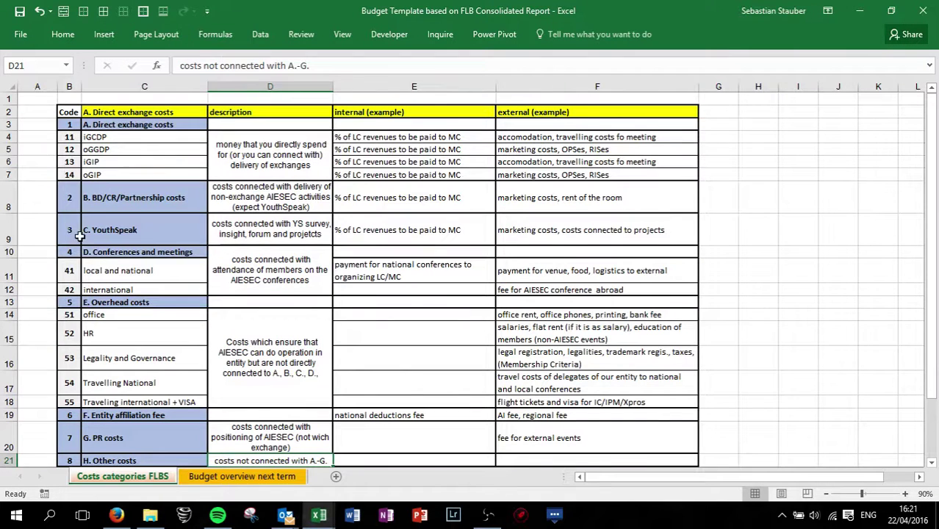
left_click(225, 478)
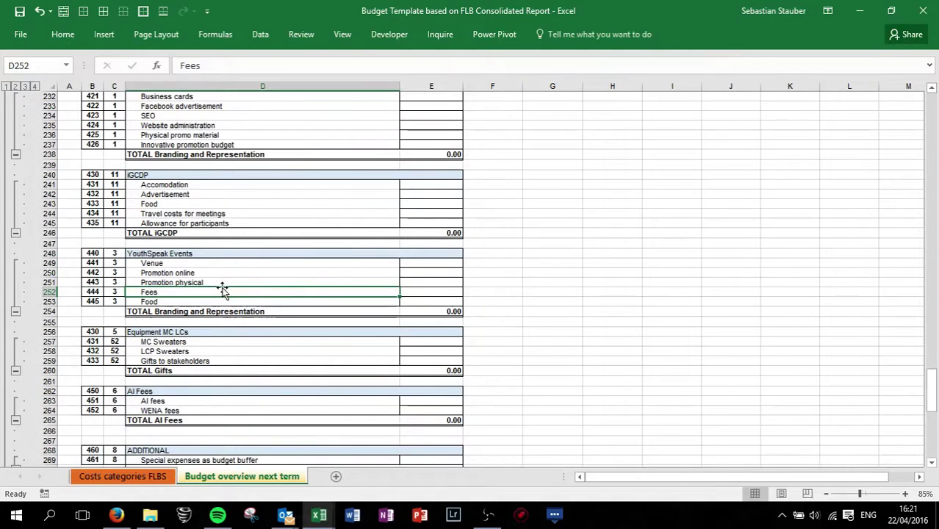
Step: Match the LCP Sweaters and AI fees lines to their codes, then copy the AI fees entry
scroll(224, 283, "down", 3)
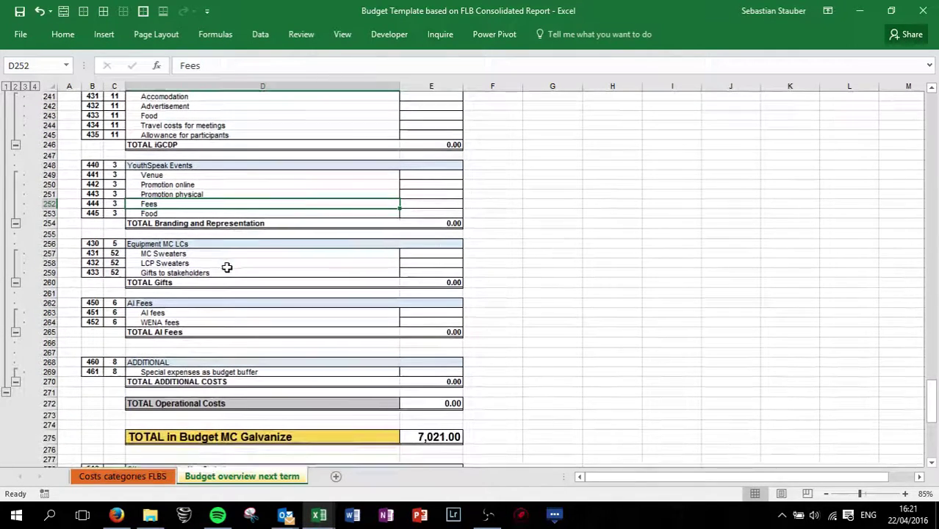
left_click(227, 264)
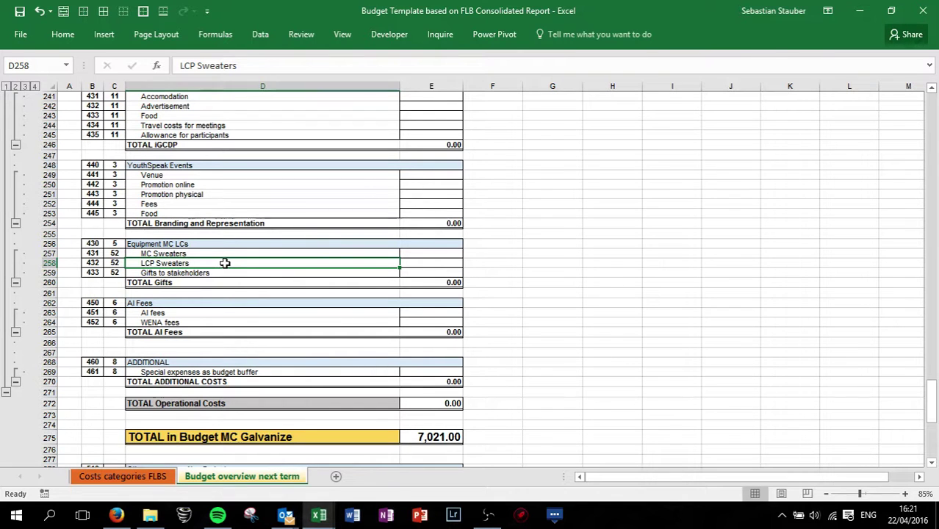
scroll(176, 287, "down", 1)
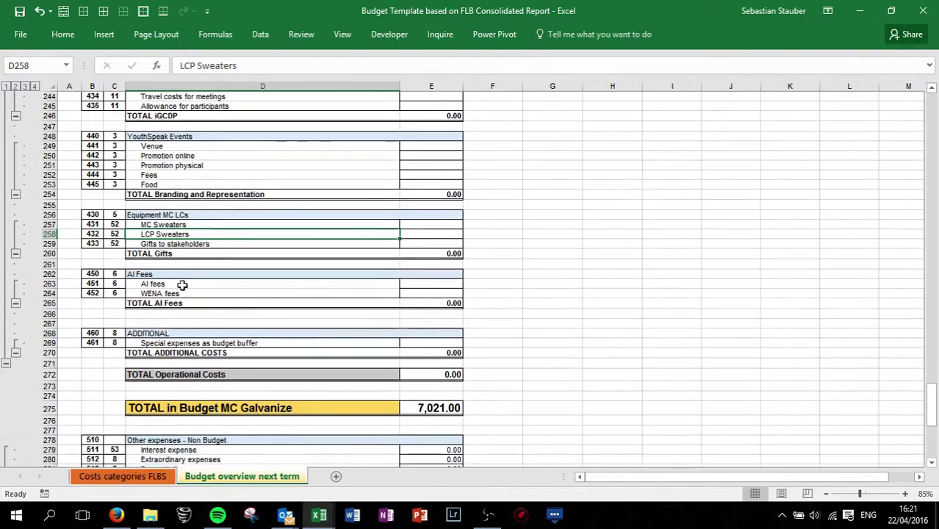
left_click(184, 284)
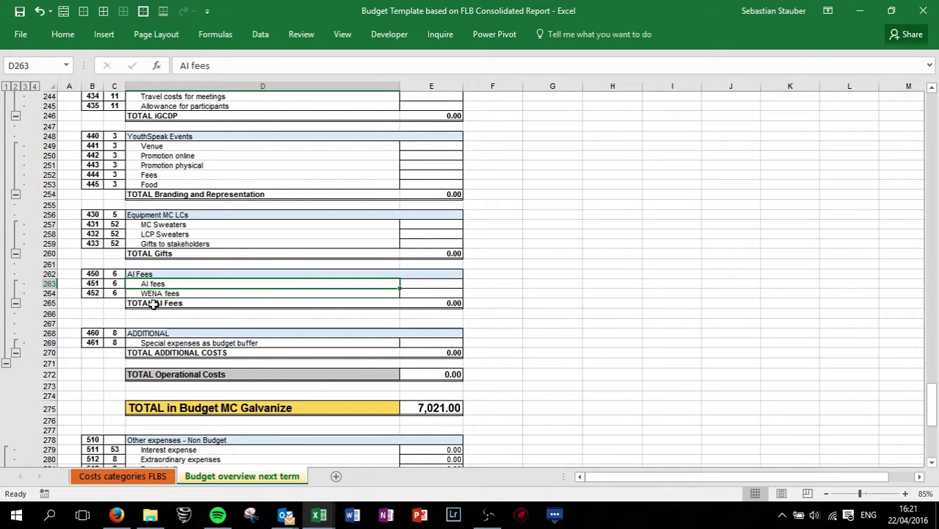
left_click(122, 476)
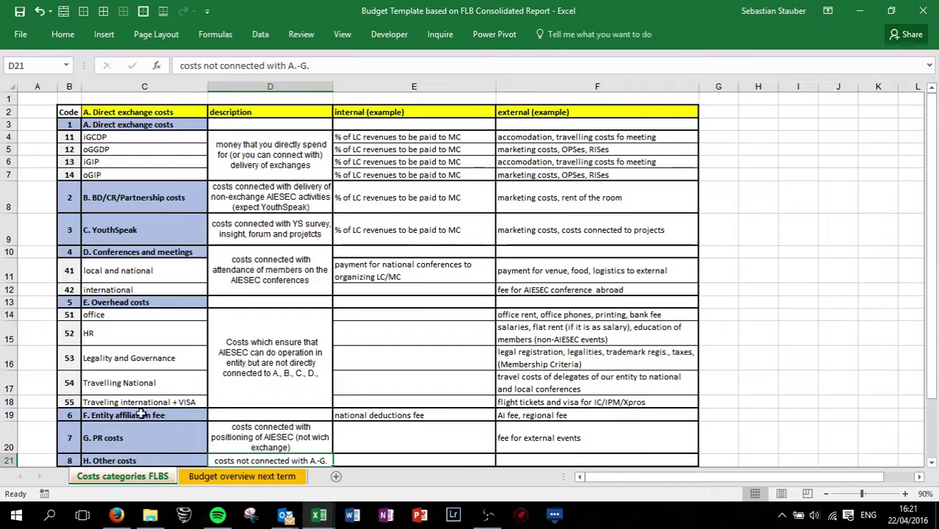
left_click(231, 476)
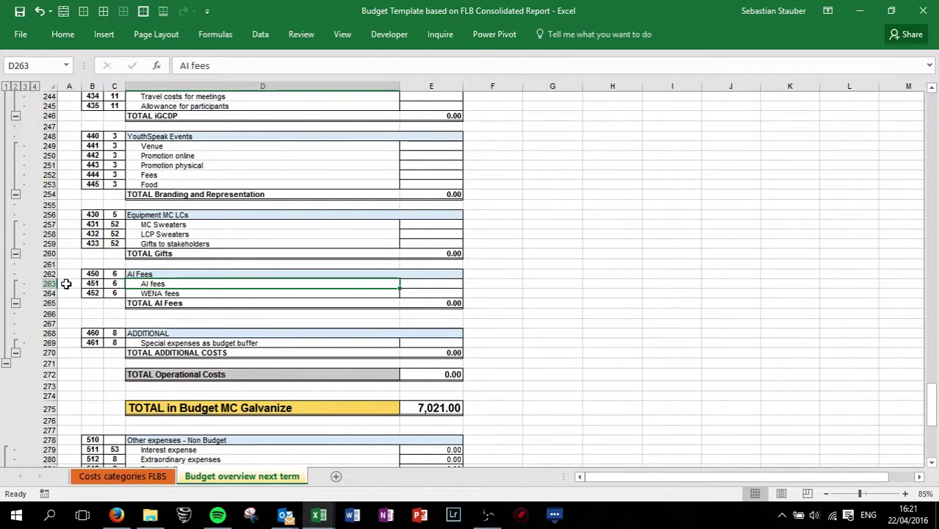
key("ctrl+c")
Step: Look up the pre-periodic expenses' FLB code 8 on the Costs categories FLBS sheet
scroll(105, 320, "down", 2)
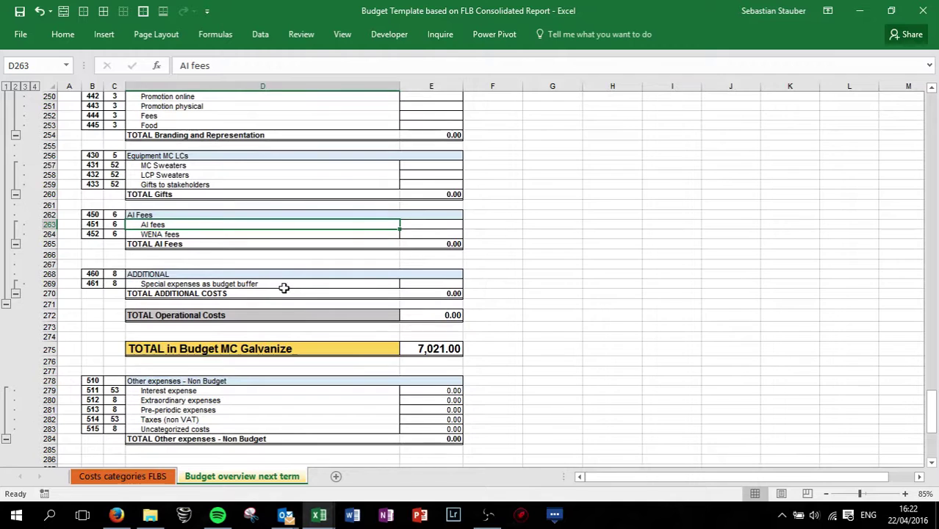
scroll(286, 288, "down", 1)
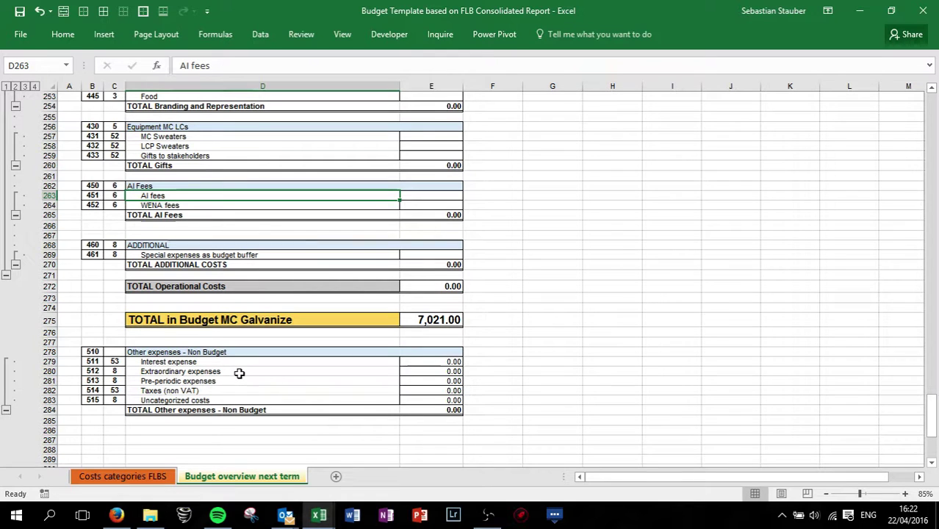
left_click(121, 380)
left_click(130, 478)
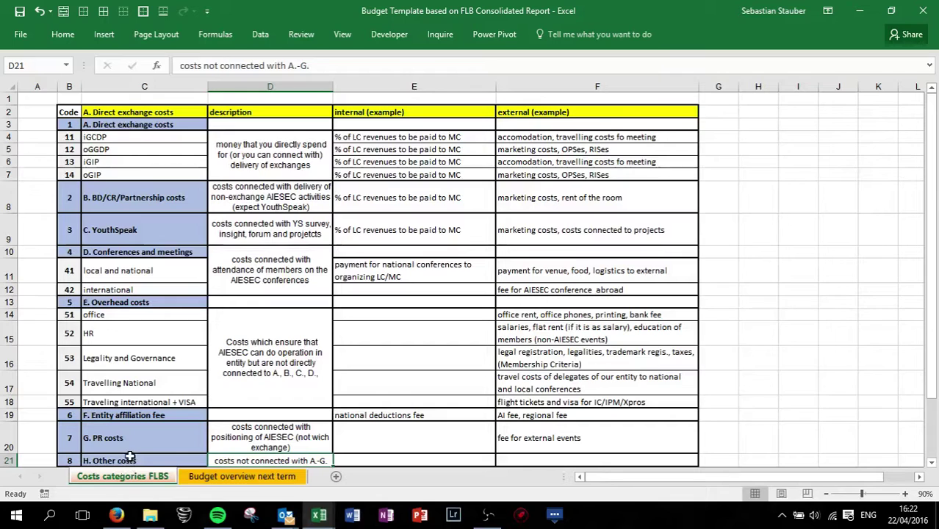
left_click(236, 478)
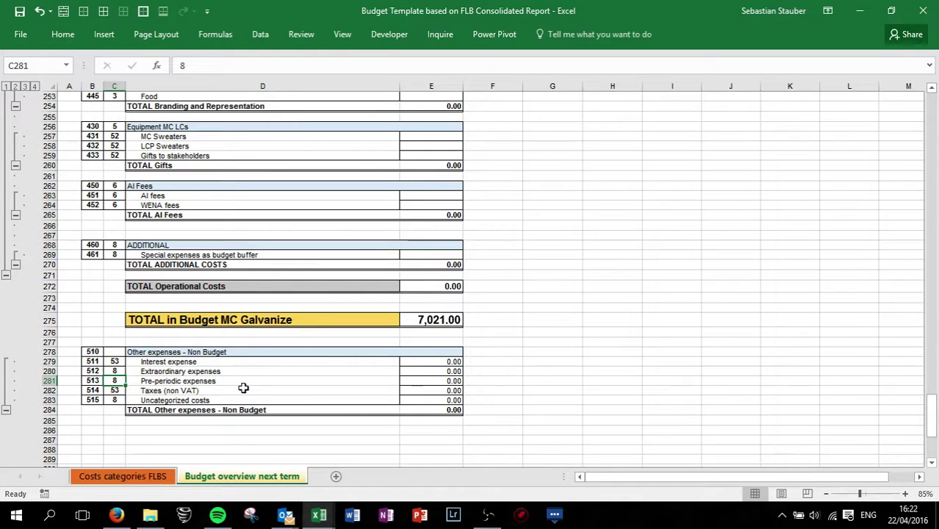
Step: Go over HR Cost accounts 113 and 114, MCVP salary codes and tax code 53, then select I10
scroll(243, 388, "up", 20)
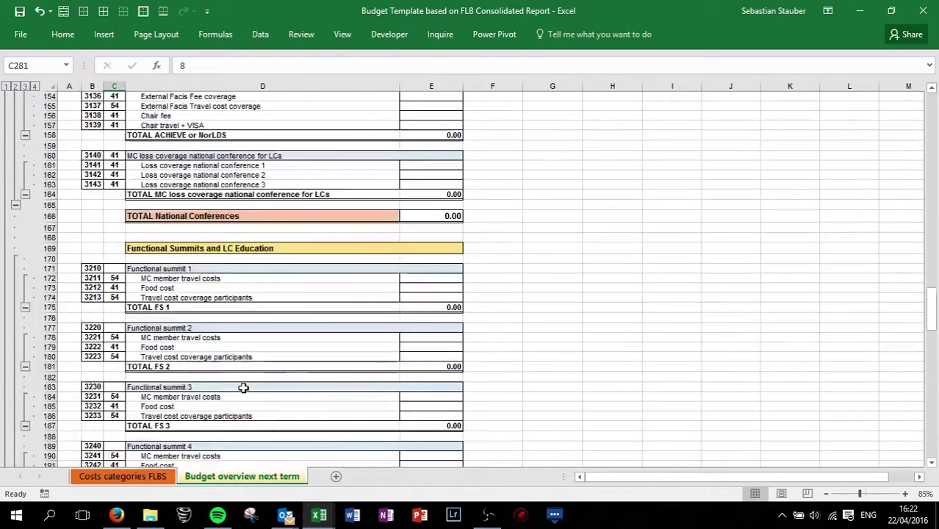
scroll(244, 388, "up", 20)
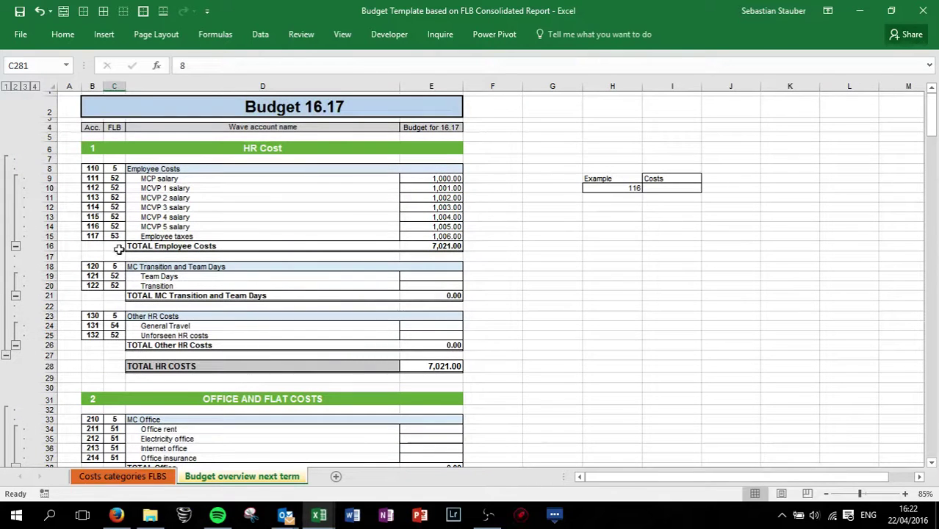
left_click(92, 207)
left_click(112, 217)
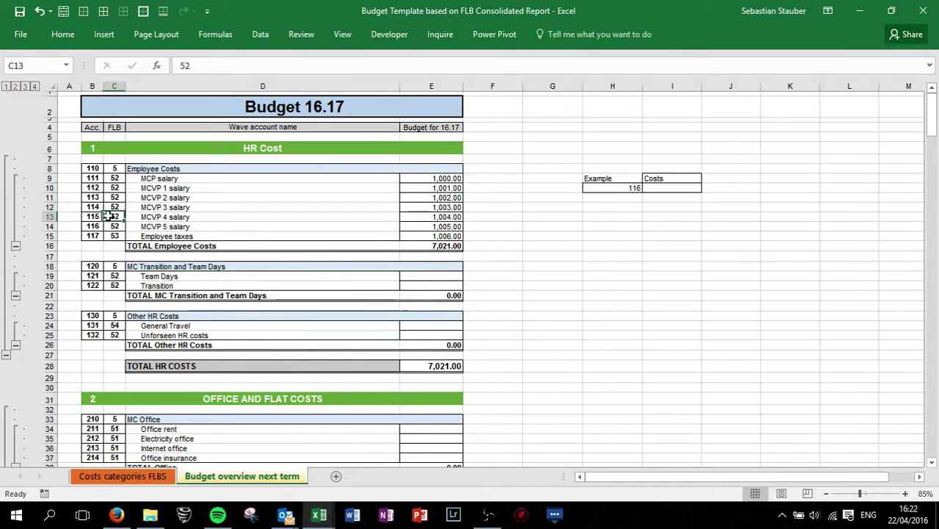
left_click(117, 235)
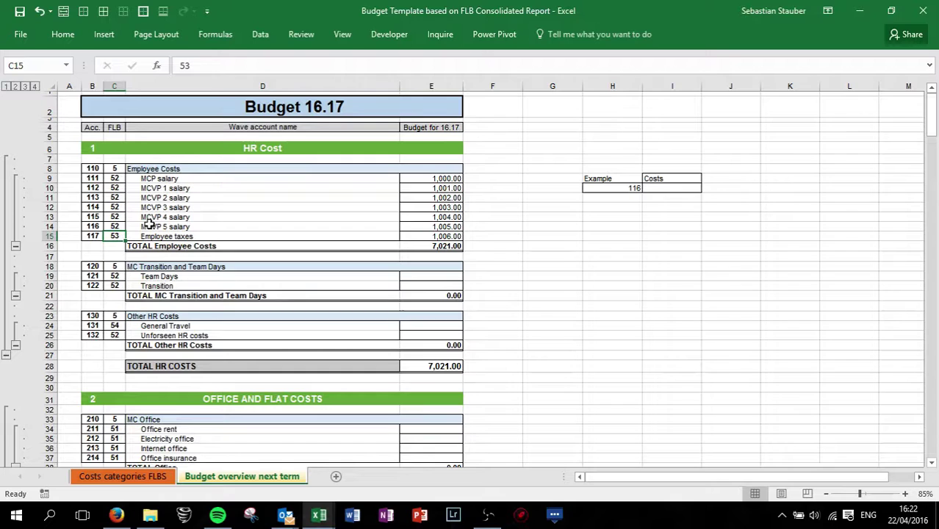
left_click(194, 202)
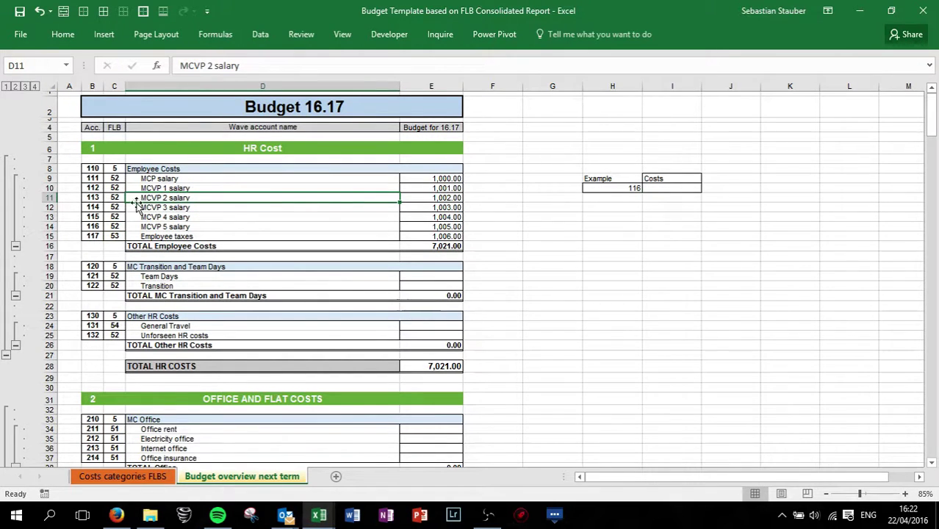
left_click(88, 202)
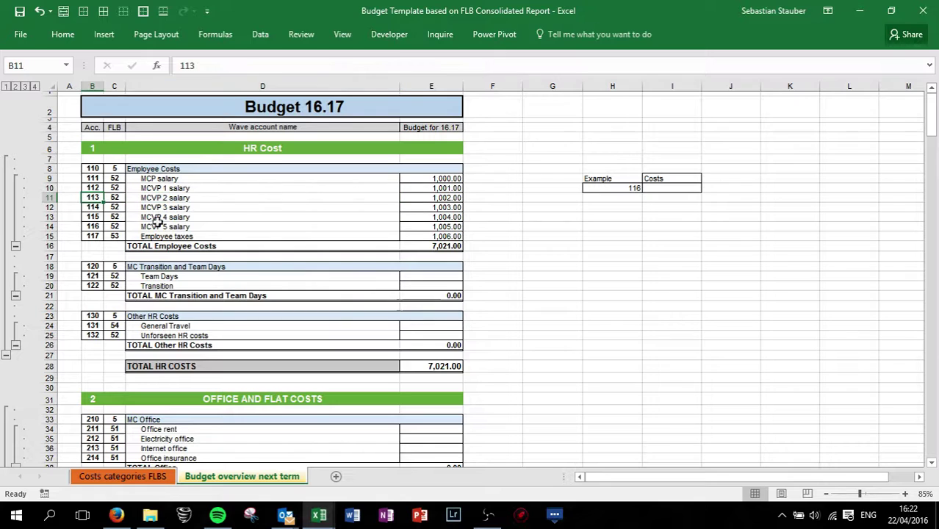
left_click(654, 188)
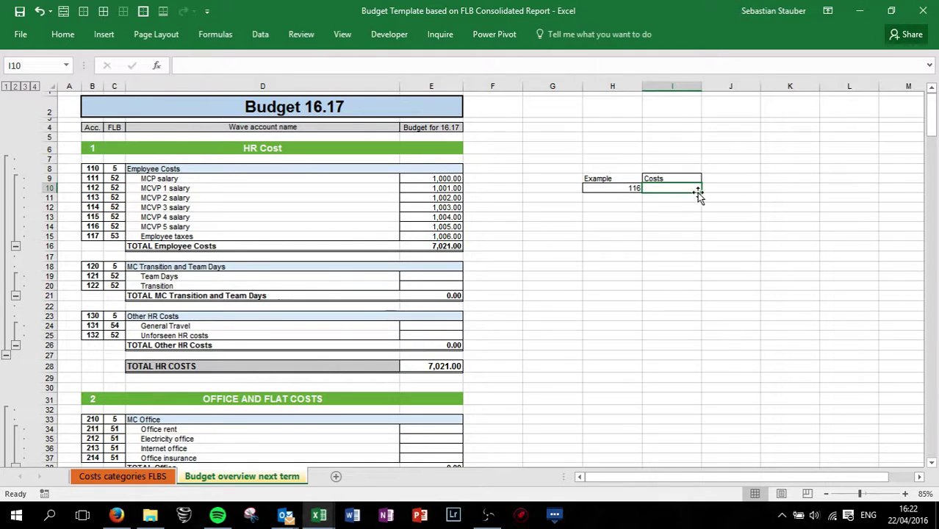
Step: Enter =VLOOKUP(H10,B7:E28,4,FALSE) in I10 so Example 116 returns 1005
type("=vlookup(")
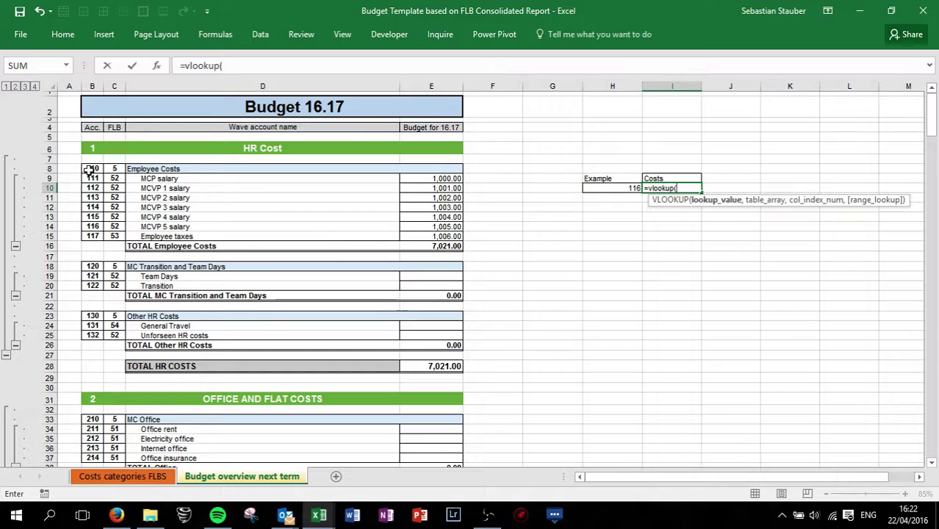
left_click(621, 188)
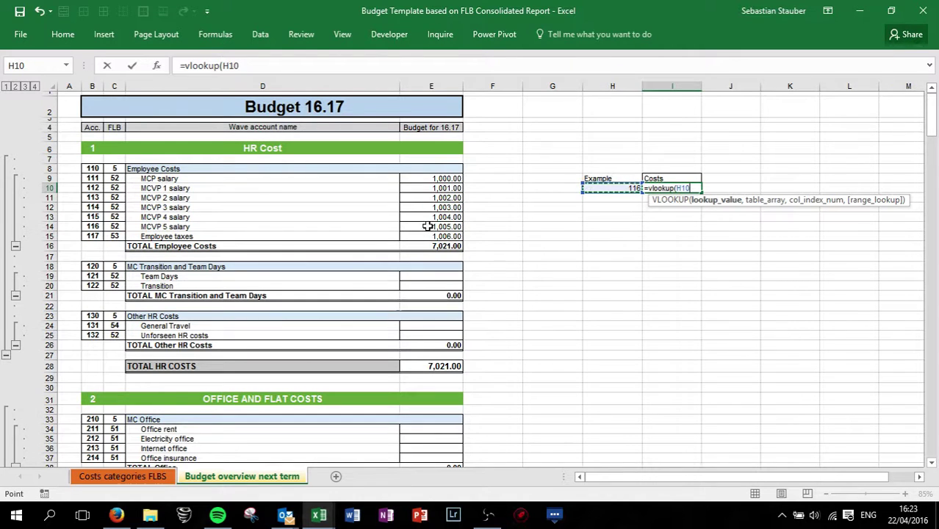
type(",")
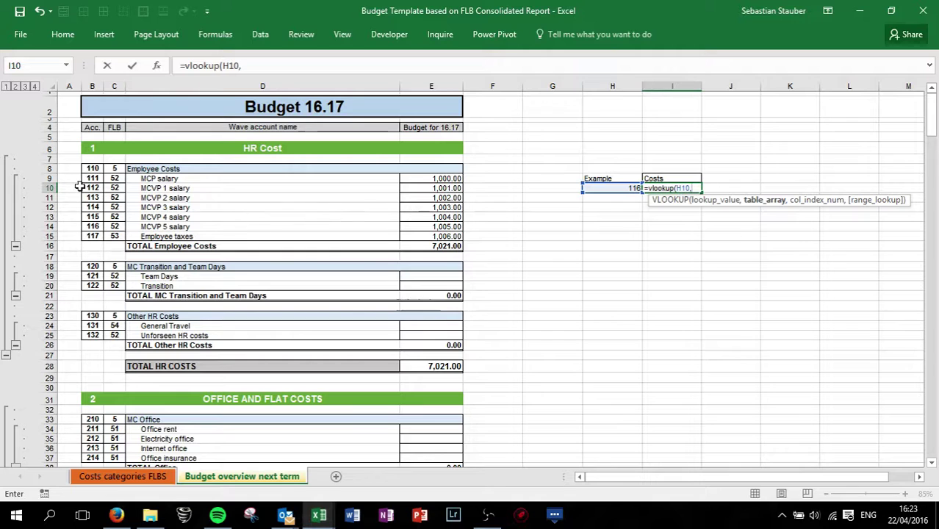
left_click_drag(95, 163, 448, 367)
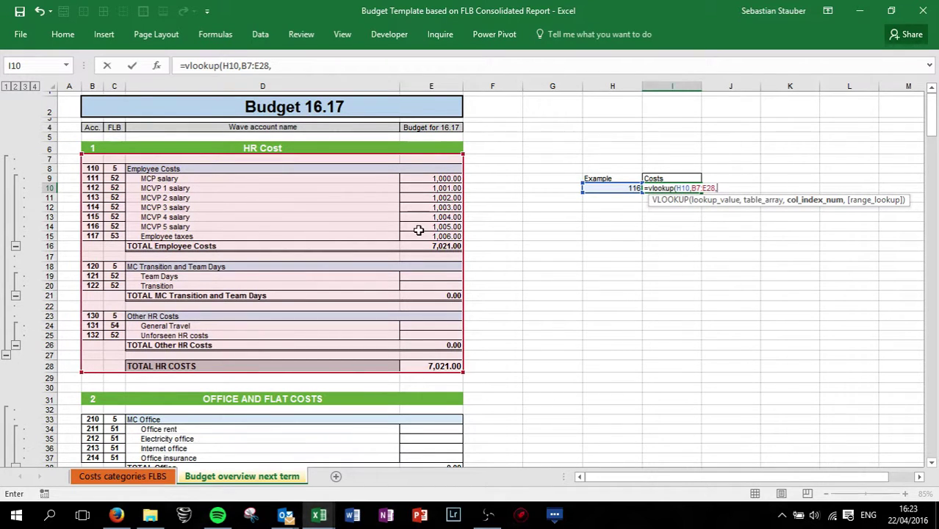
type("4,")
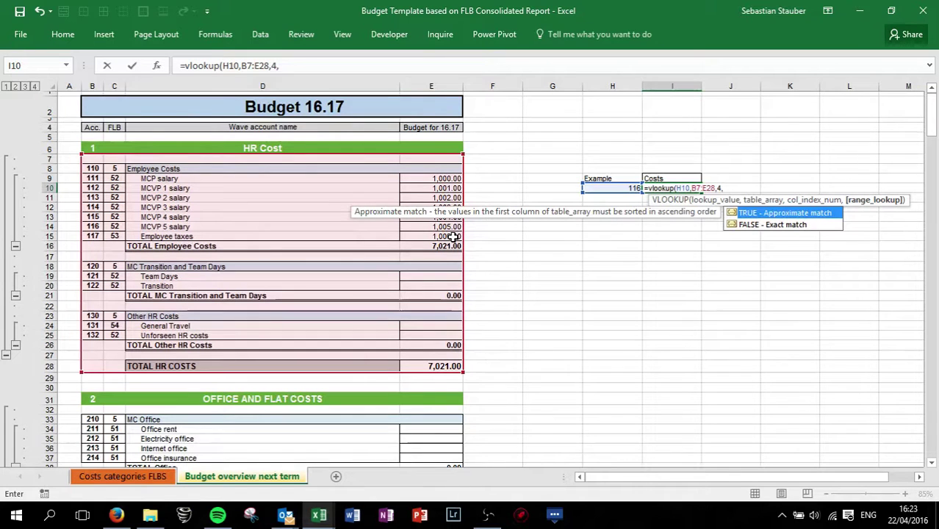
key("Down")
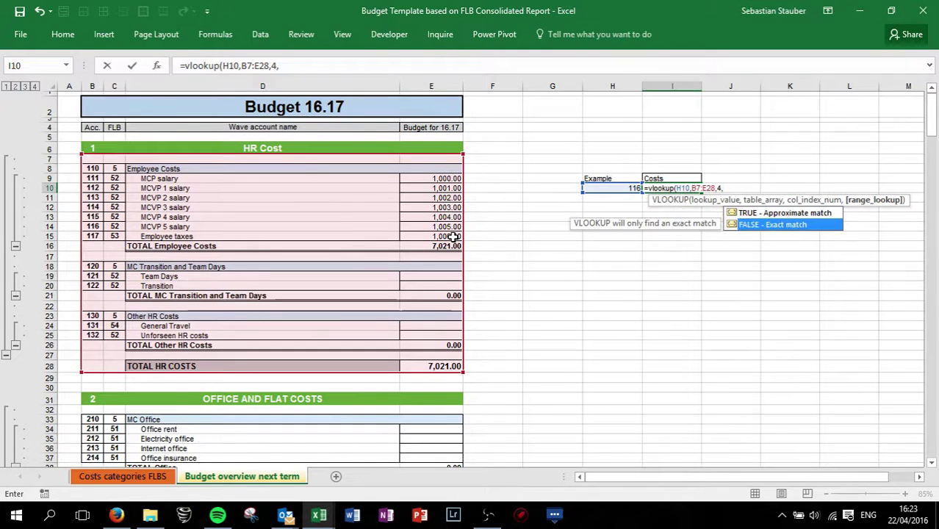
key("Tab")
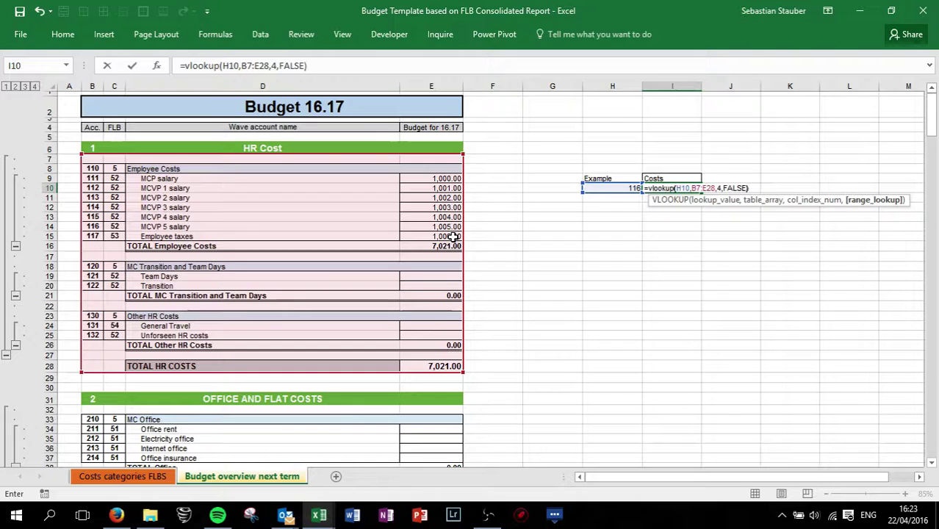
key("Return")
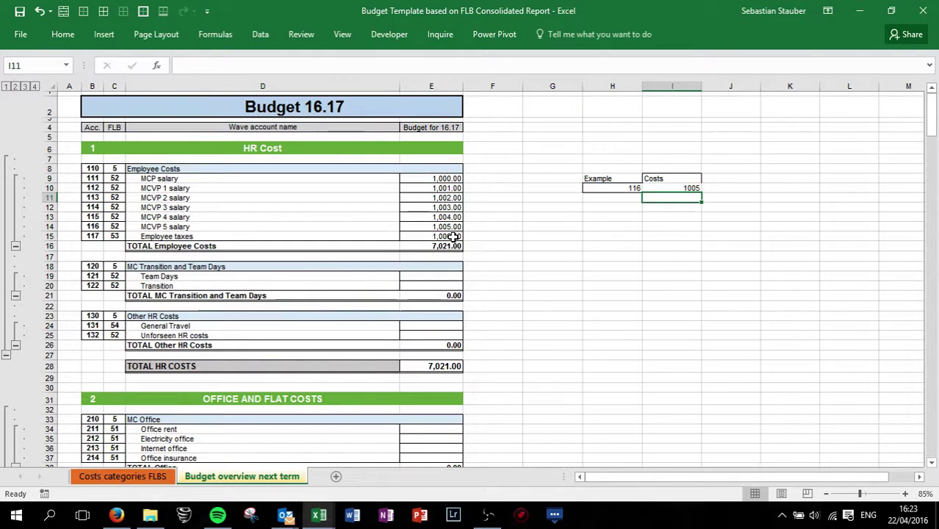
left_click(448, 227)
left_click(631, 227)
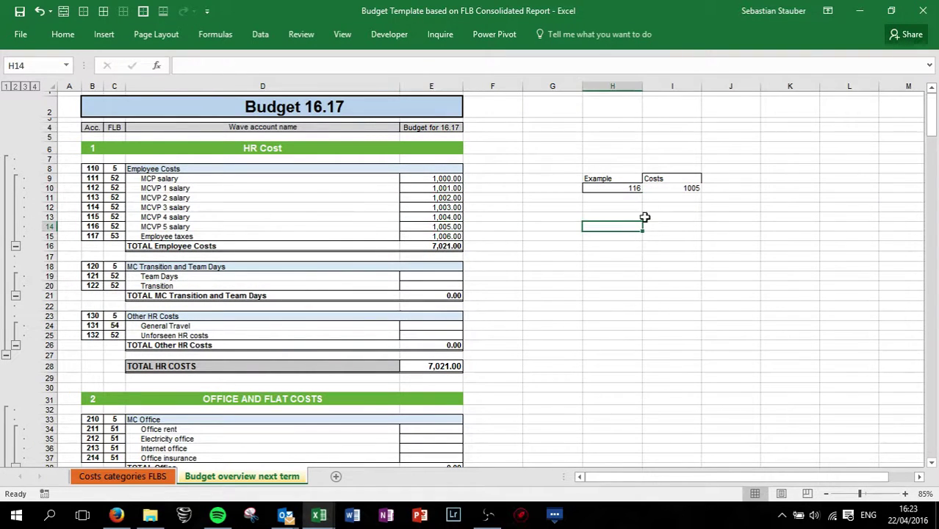
left_click(527, 216)
Step: Show the Costs categories FLBS sheet with cost codes A–H and their examples
left_click(134, 479)
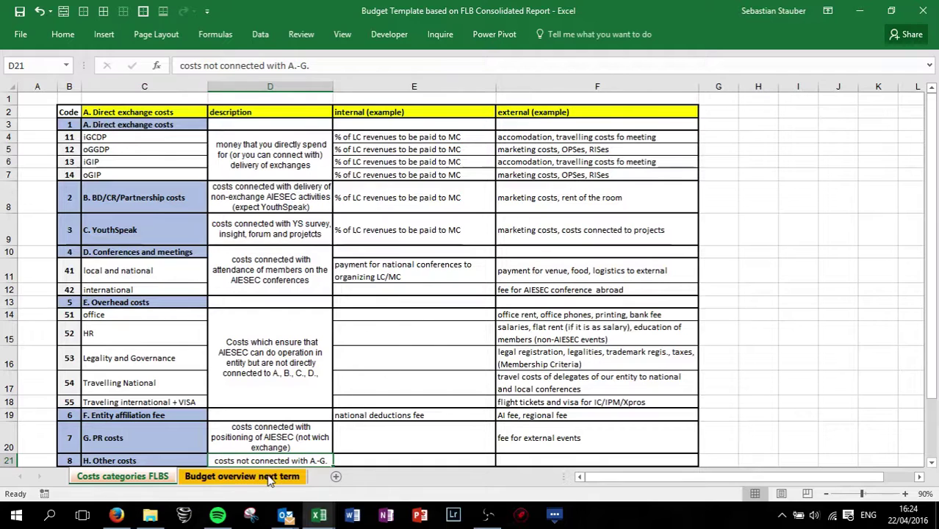
Step: On Budget overview next term, switch outline levels 1, 3 and 4 to end with all detail rows
left_click(242, 477)
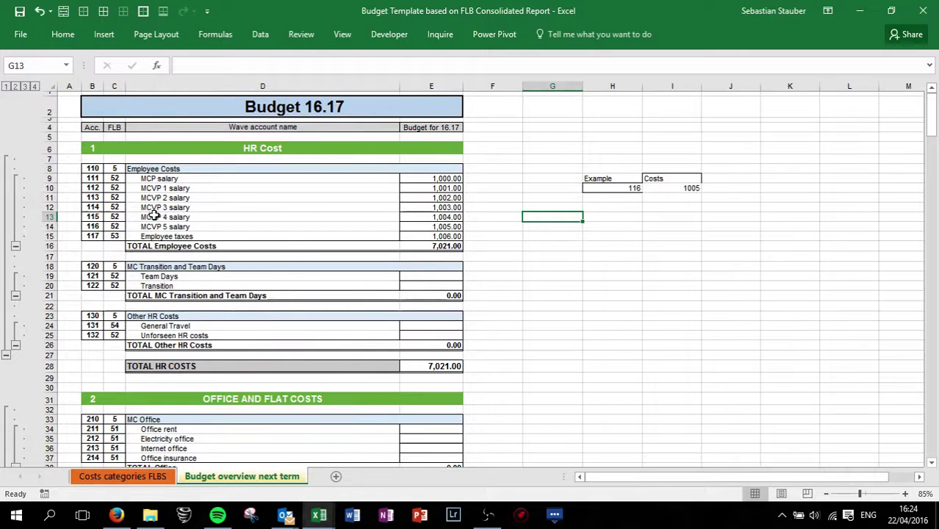
left_click(5, 87)
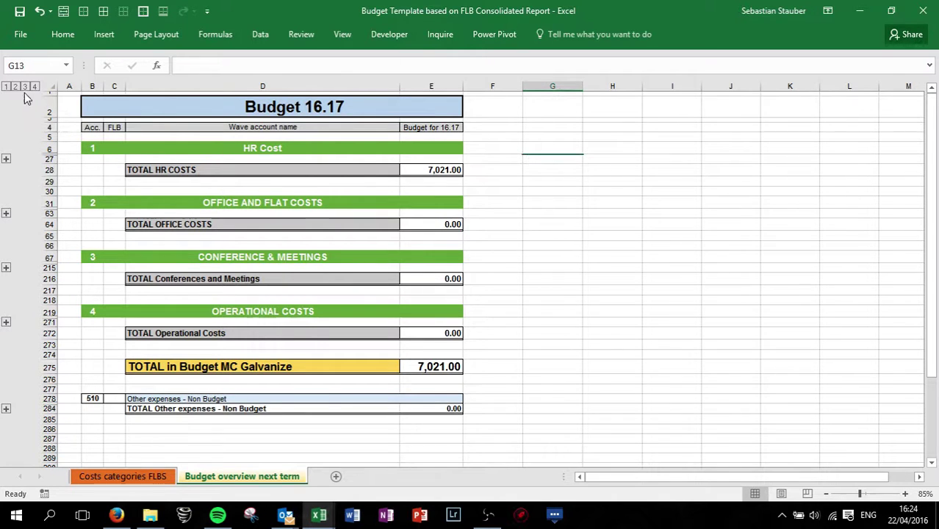
left_click(24, 86)
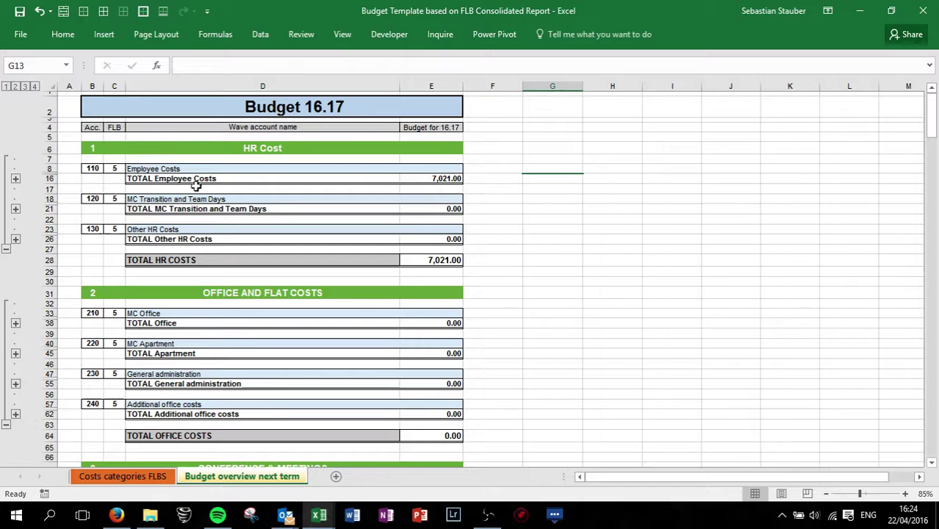
left_click(33, 87)
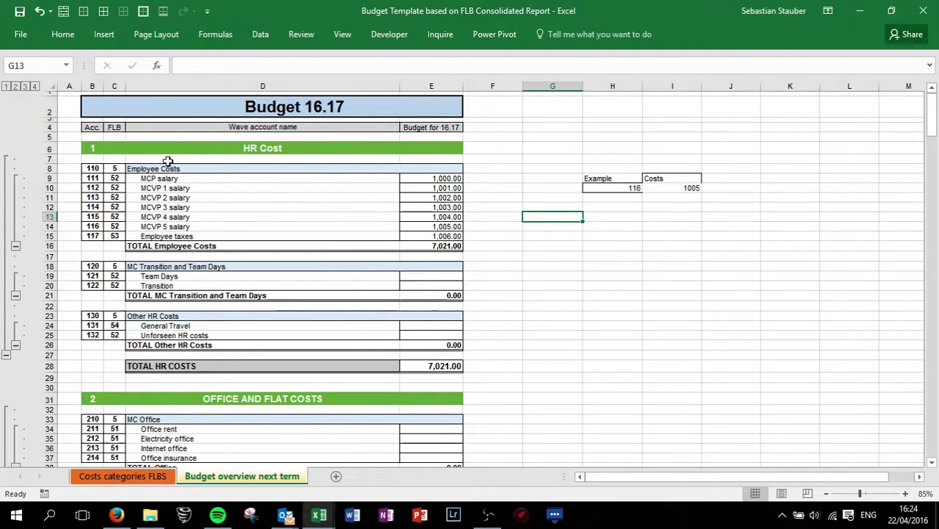
left_click(247, 199)
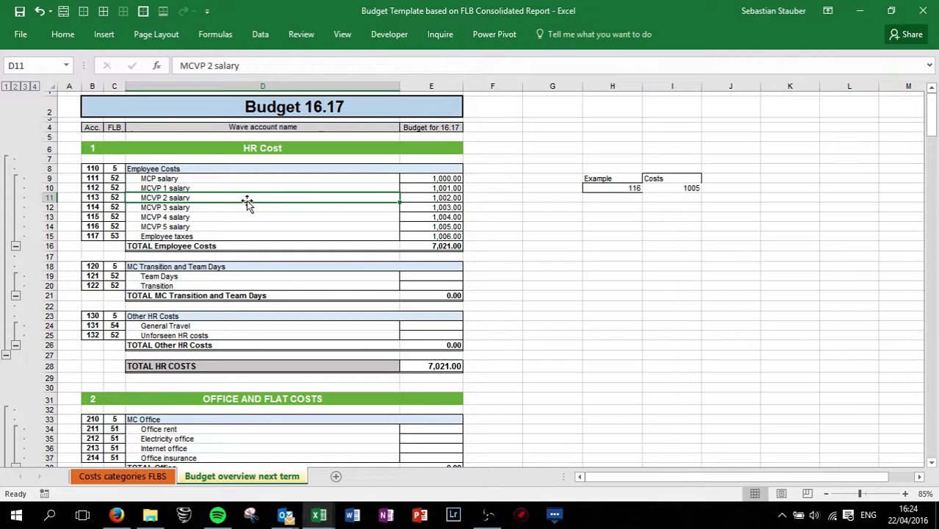
left_click(410, 215)
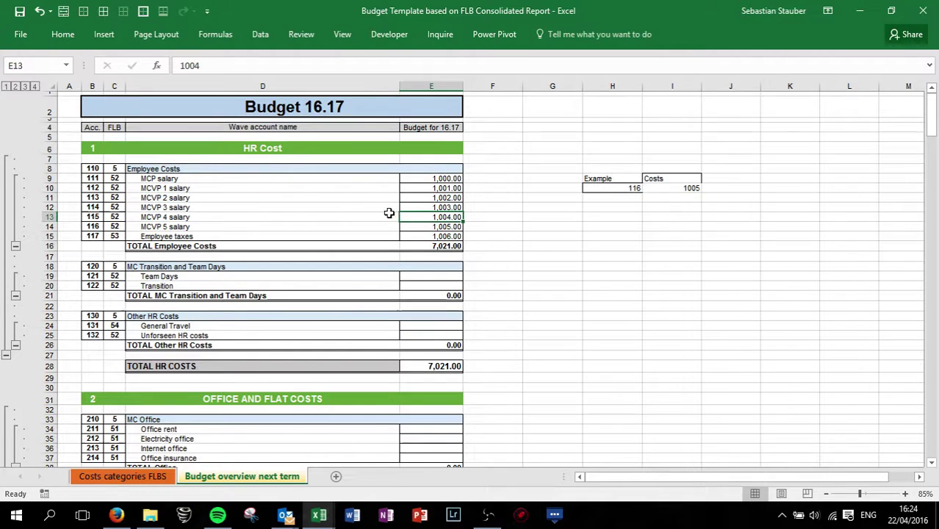